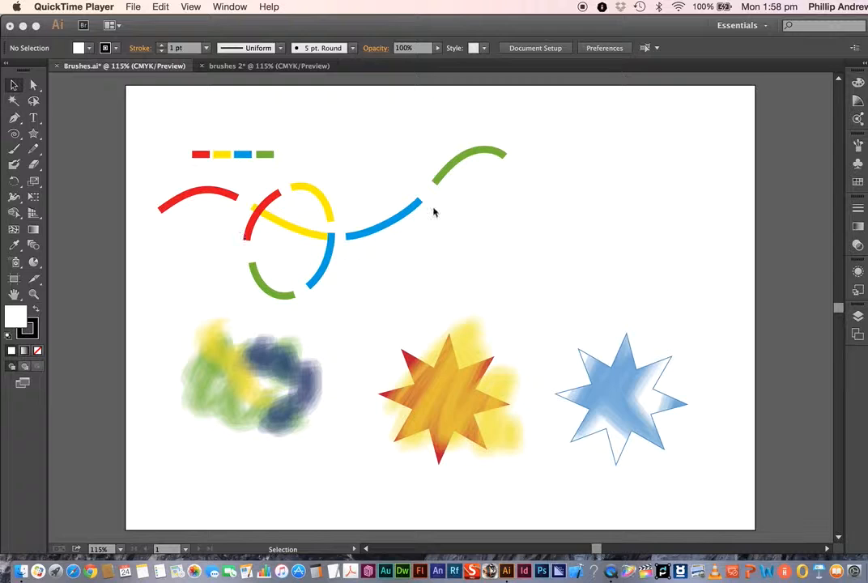
Inspect the document's brushes and compare the artwork in outline and preview display.
click(859, 147)
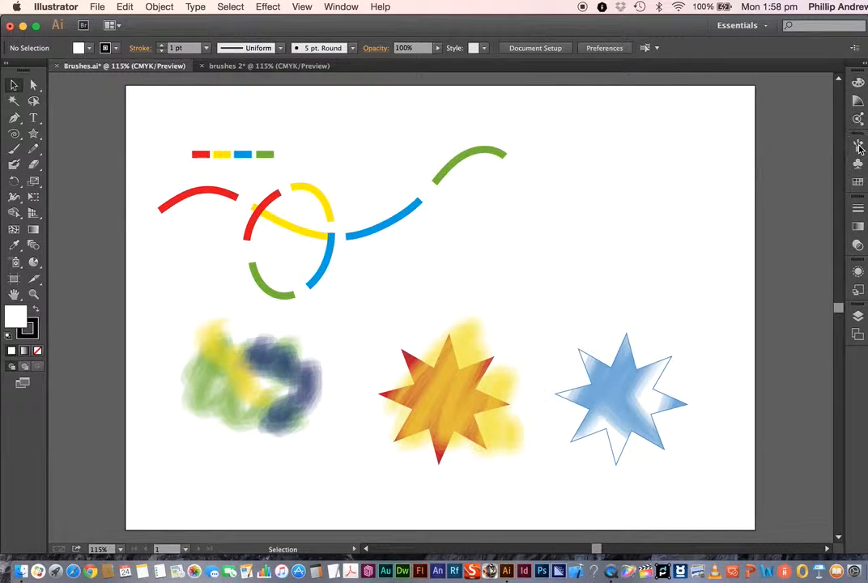
click(859, 146)
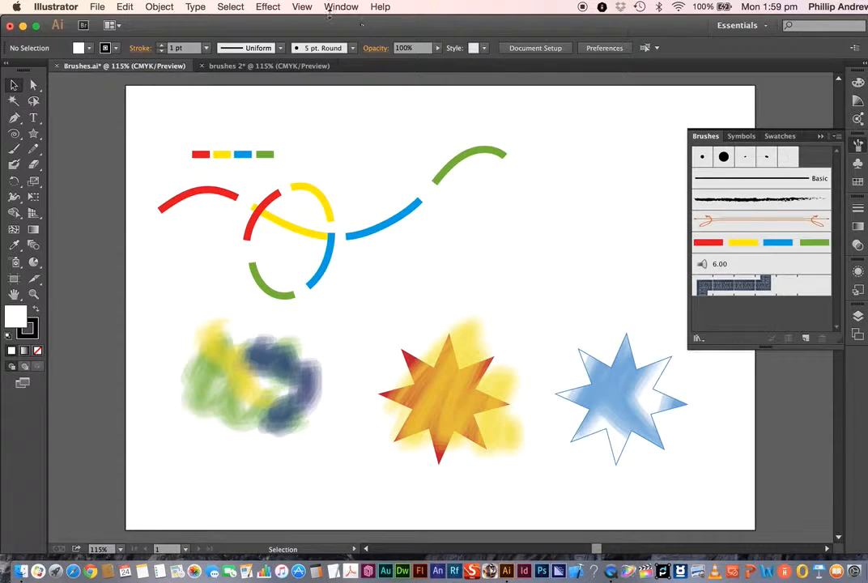
click(302, 6)
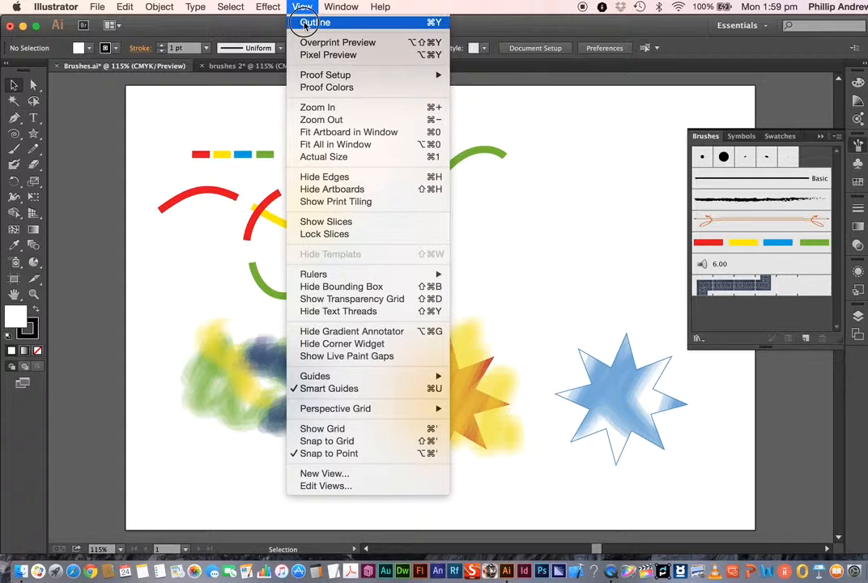
click(307, 25)
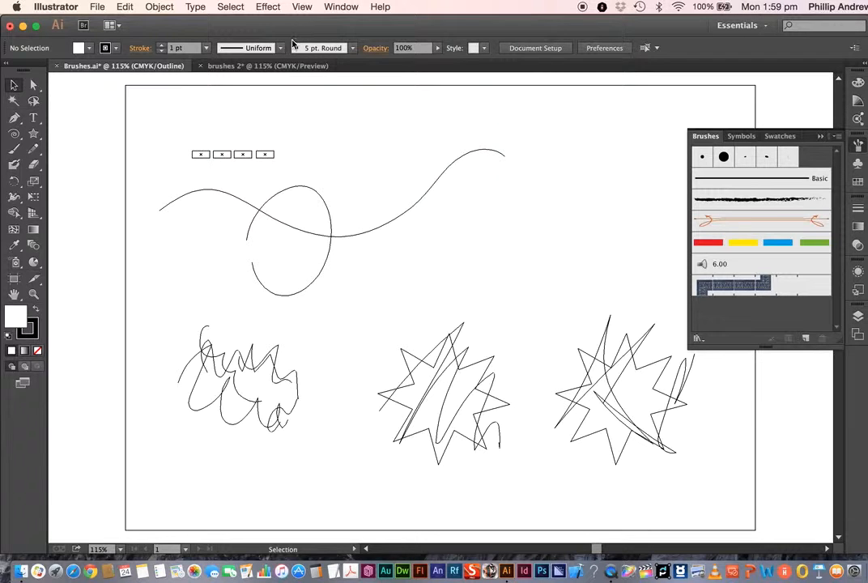
click(302, 6)
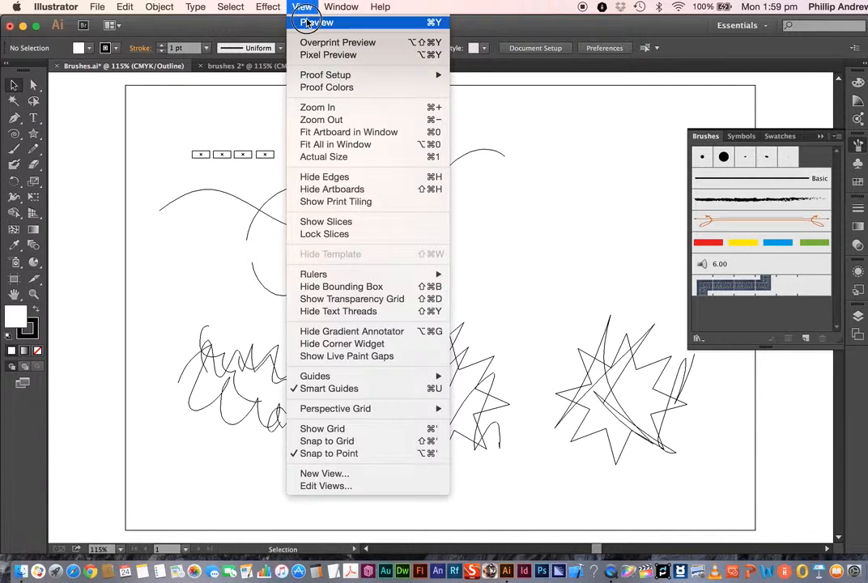
click(330, 23)
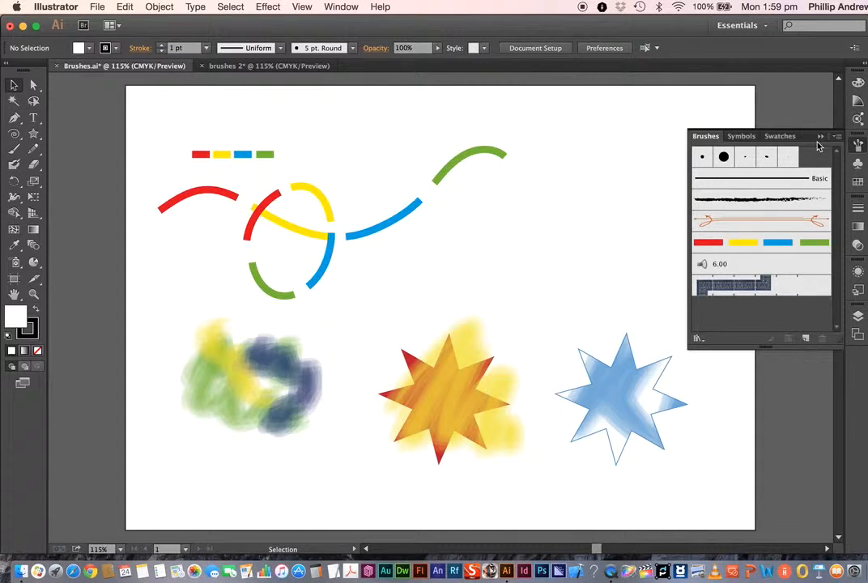
click(820, 138)
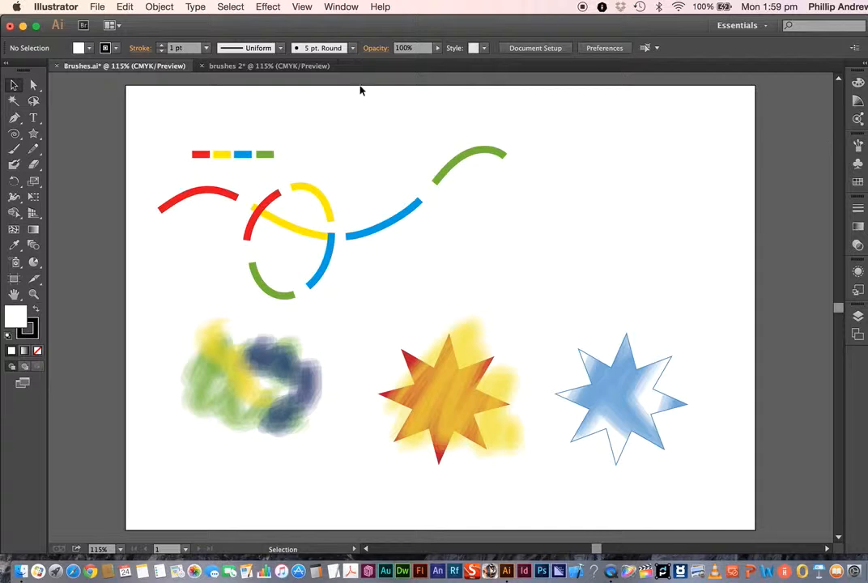
Switch to the brushes 2 document and start a new scatter brush from the yellow, red and blue stars.
click(223, 68)
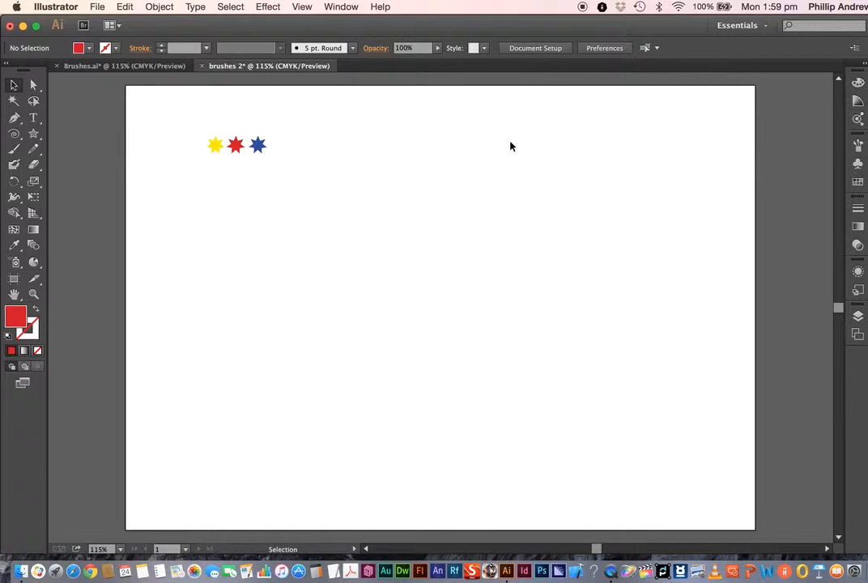
click(858, 146)
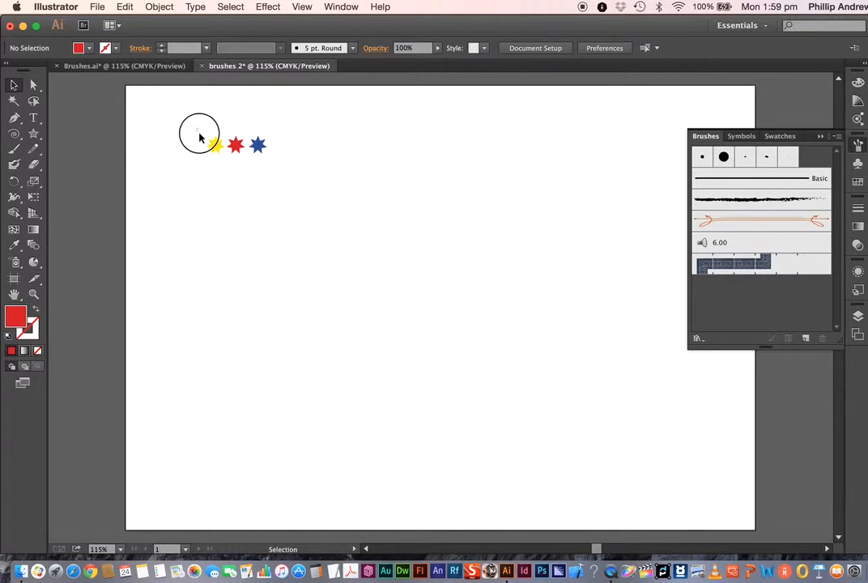
mouse_move(199, 134)
mouse_down()
mouse_move(235, 167)
mouse_move(287, 163)
mouse_move(275, 161)
mouse_move(755, 289)
mouse_up()
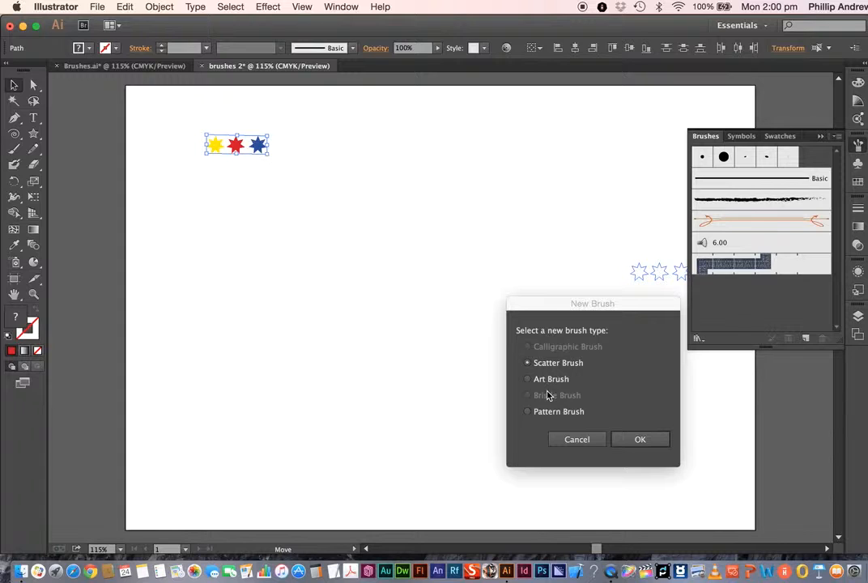
click(639, 440)
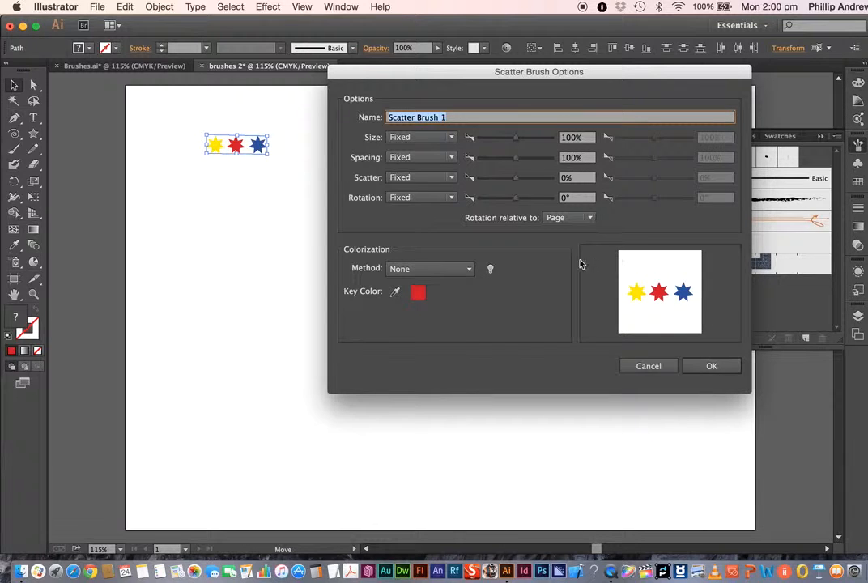
Try Hue Shift colorization, consult the colorization tips, and create the scatter brush with the method set to None.
click(467, 269)
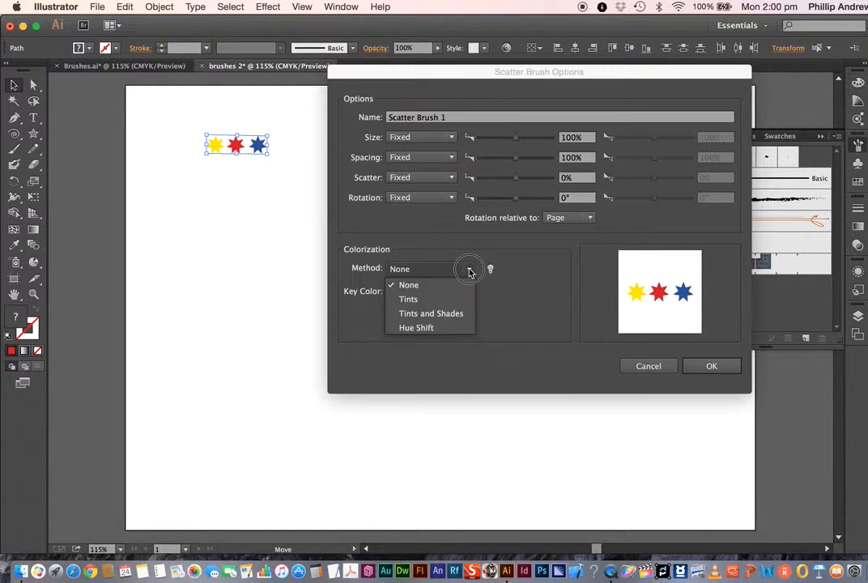
click(446, 327)
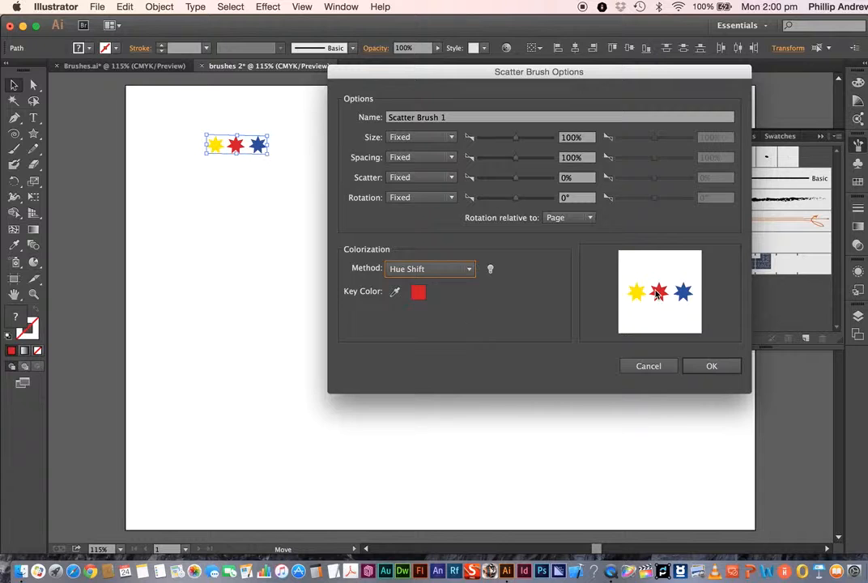
click(467, 269)
click(438, 285)
click(490, 270)
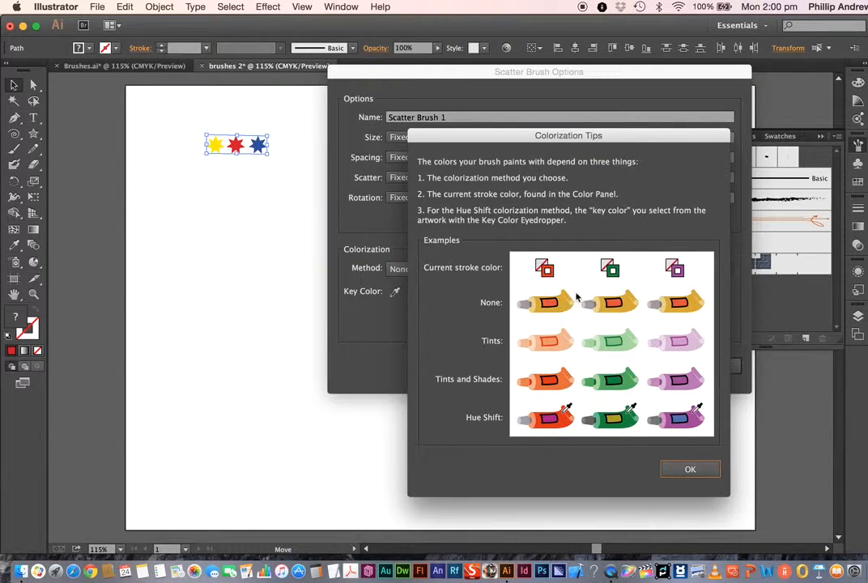
click(689, 469)
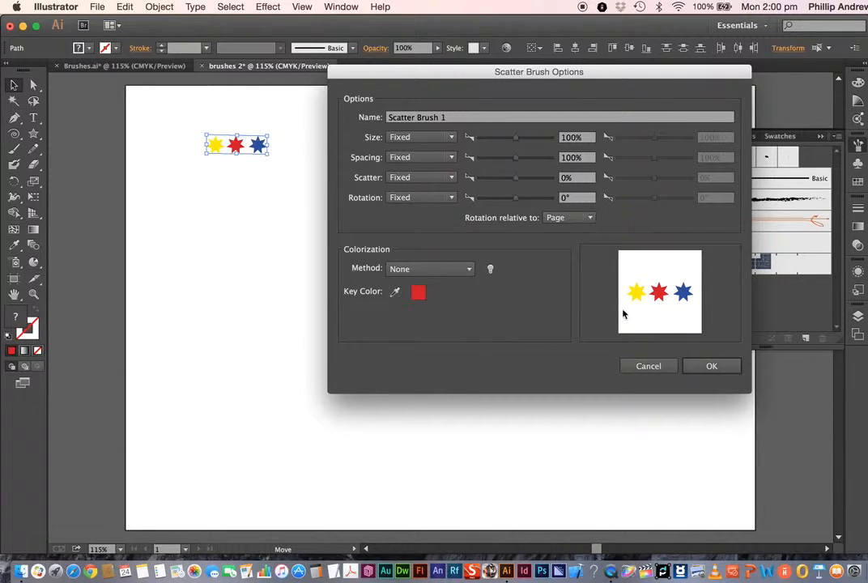
click(717, 369)
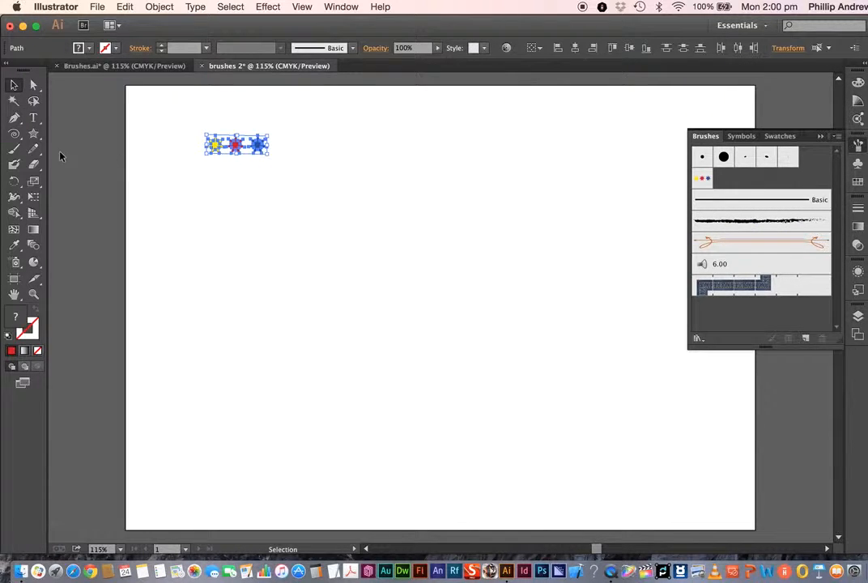
Paint two long winding Paintbrush strokes across the artboard with the three-star scatter brush.
click(14, 149)
key(super+shift+a)
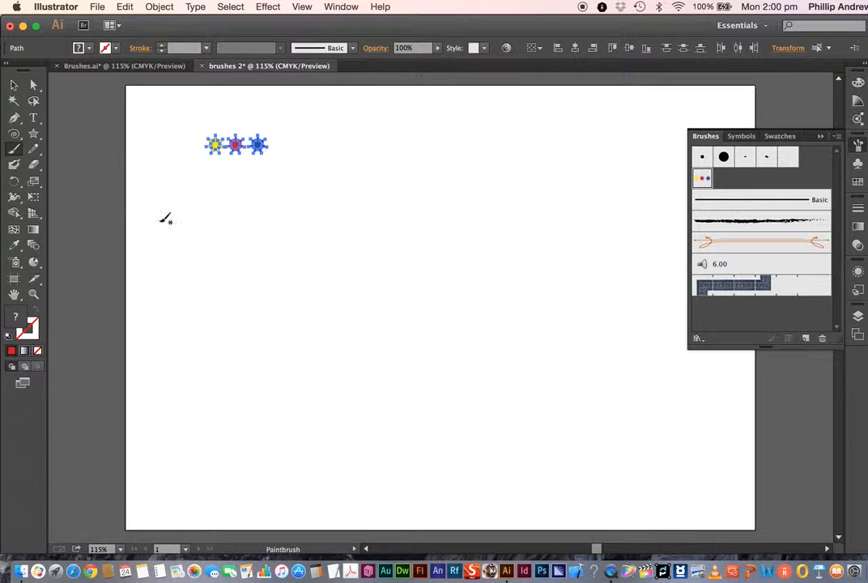
mouse_move(205, 321)
mouse_down()
mouse_move(344, 265)
mouse_move(562, 306)
mouse_move(458, 167)
mouse_up()
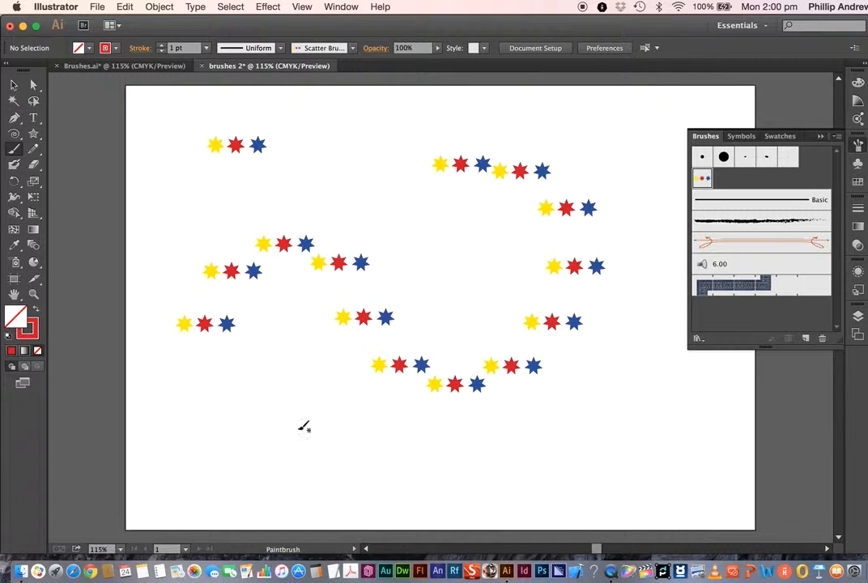
mouse_move(301, 429)
mouse_down()
mouse_move(448, 276)
mouse_move(489, 444)
mouse_move(556, 213)
mouse_move(619, 224)
mouse_move(626, 145)
mouse_move(409, 145)
mouse_move(275, 217)
mouse_up()
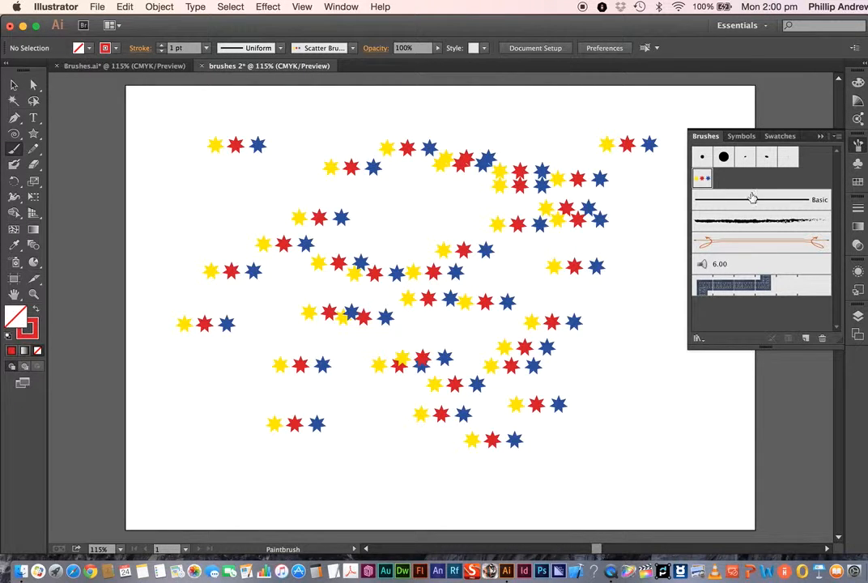
Set the star scatter brush's rotation relative to the path and apply the change to the existing strokes.
double_click(702, 179)
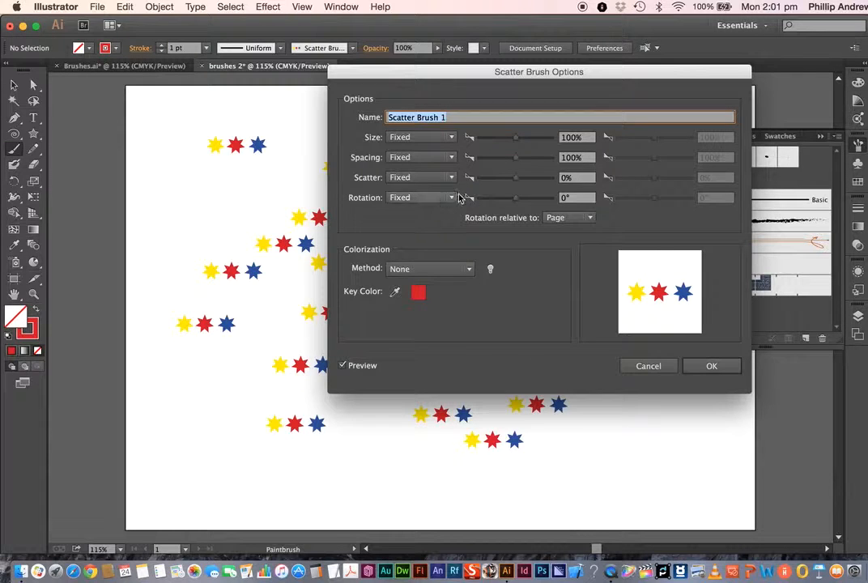
click(589, 218)
click(565, 245)
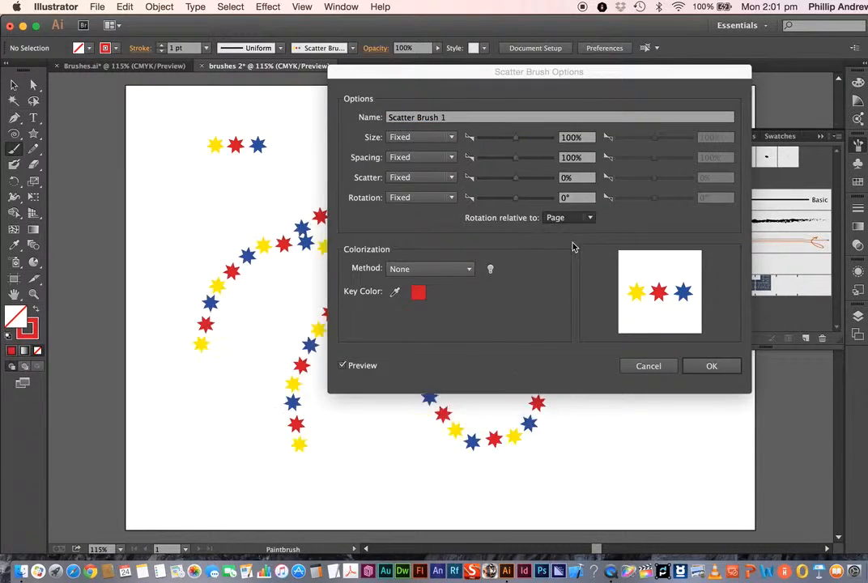
click(710, 364)
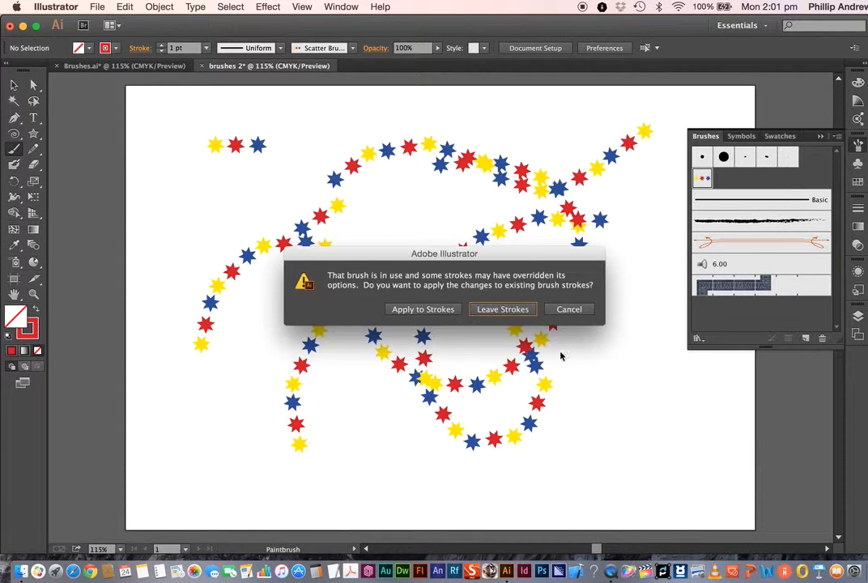
click(427, 311)
Paint three more curved strokes over the artwork with the path-following star scatter brush.
mouse_move(633, 316)
mouse_down()
mouse_move(632, 300)
mouse_move(612, 442)
mouse_move(474, 378)
mouse_up()
mouse_move(197, 184)
mouse_down()
mouse_move(234, 332)
mouse_move(348, 206)
mouse_move(419, 246)
mouse_up()
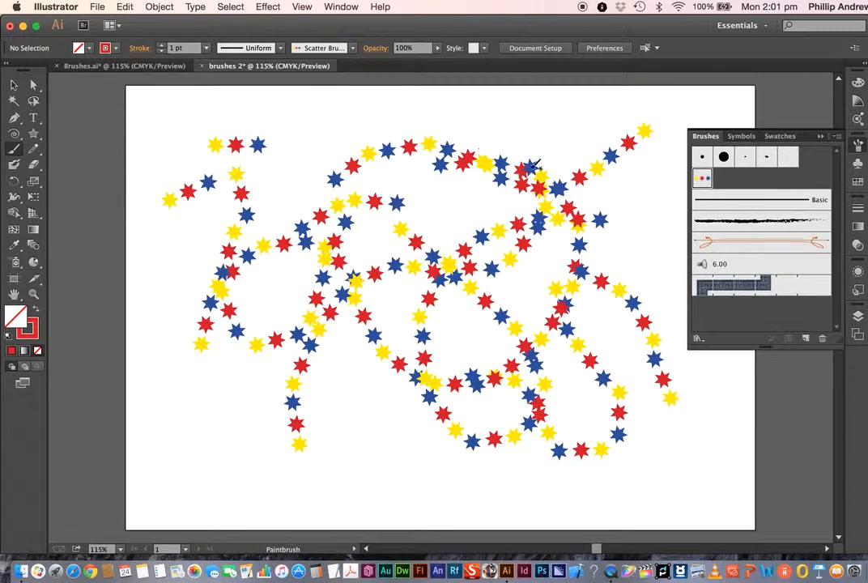
drag(568, 136, 482, 244)
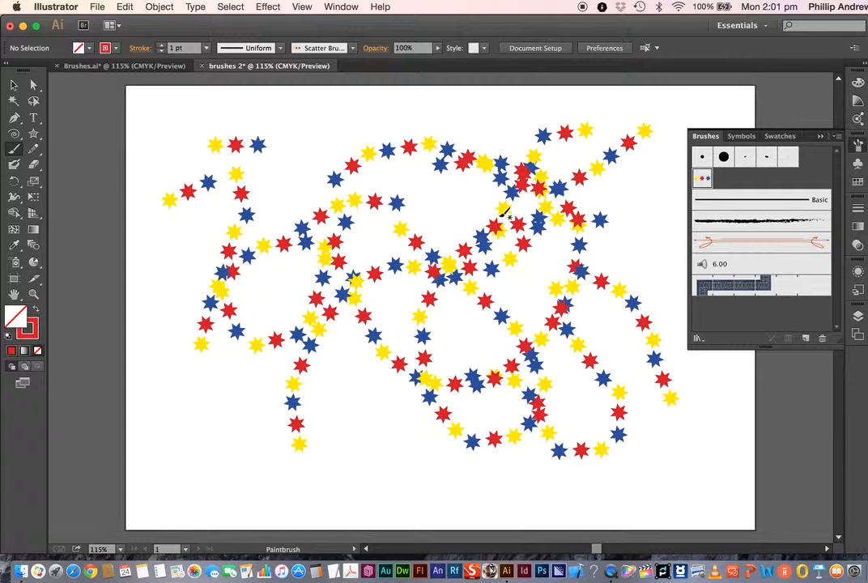
click(14, 85)
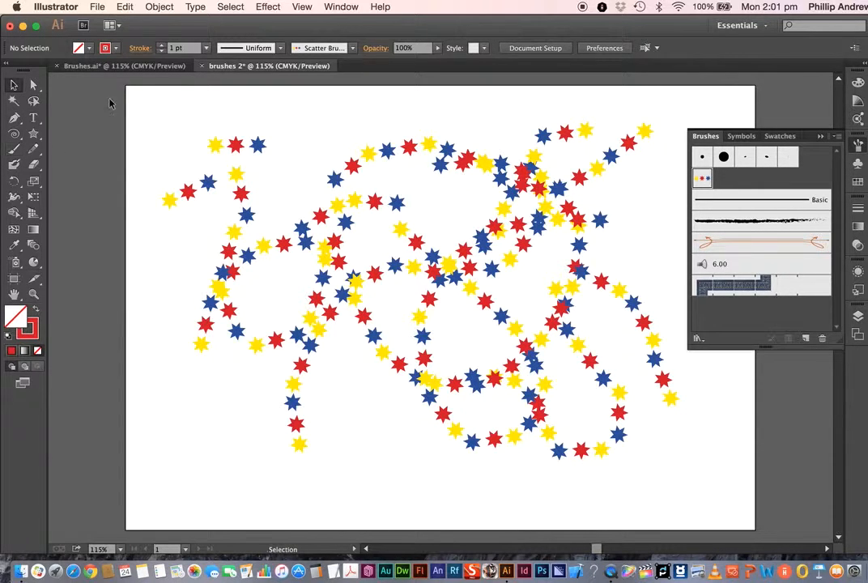
mouse_move(156, 106)
mouse_down()
mouse_move(516, 413)
mouse_move(712, 485)
mouse_move(715, 425)
mouse_up()
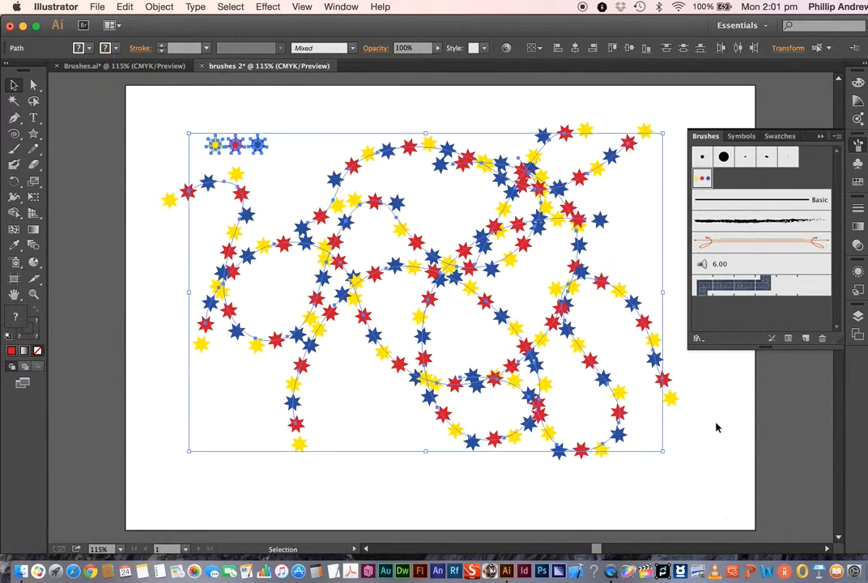
key(Delete)
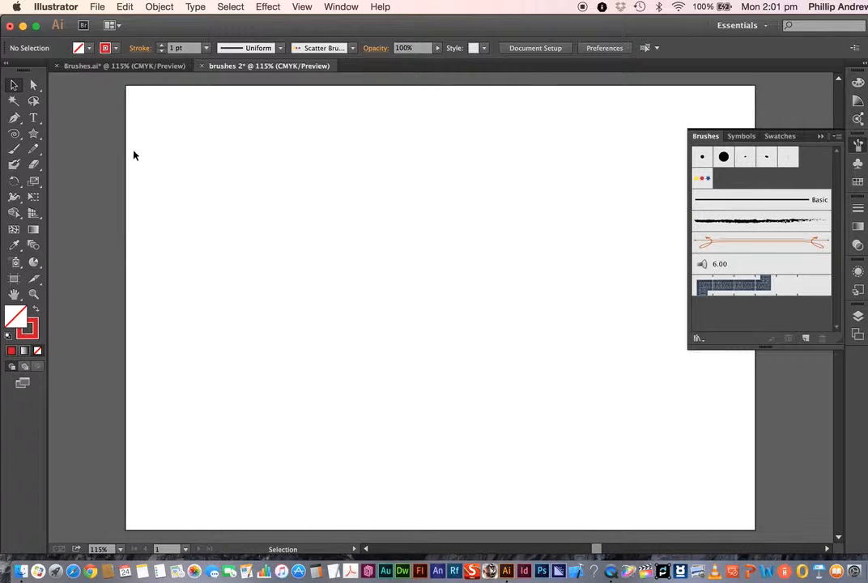
key(super+z)
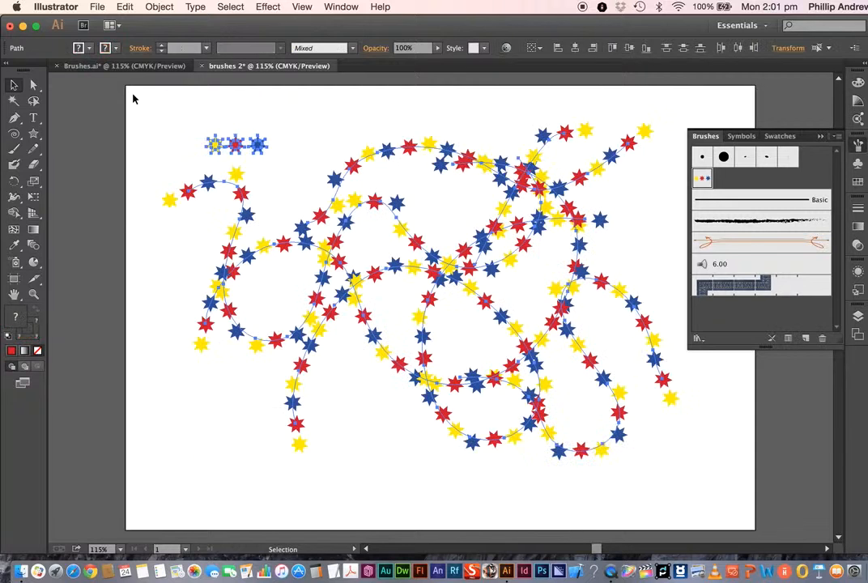
Delete all the painted star strokes, keeping the original row of three stars.
click(171, 253)
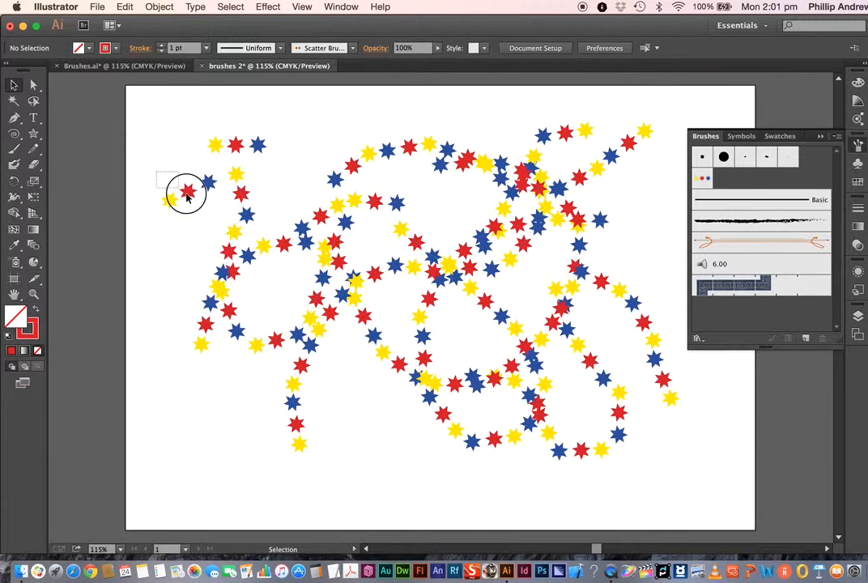
drag(156, 171, 708, 504)
key(BackSpace)
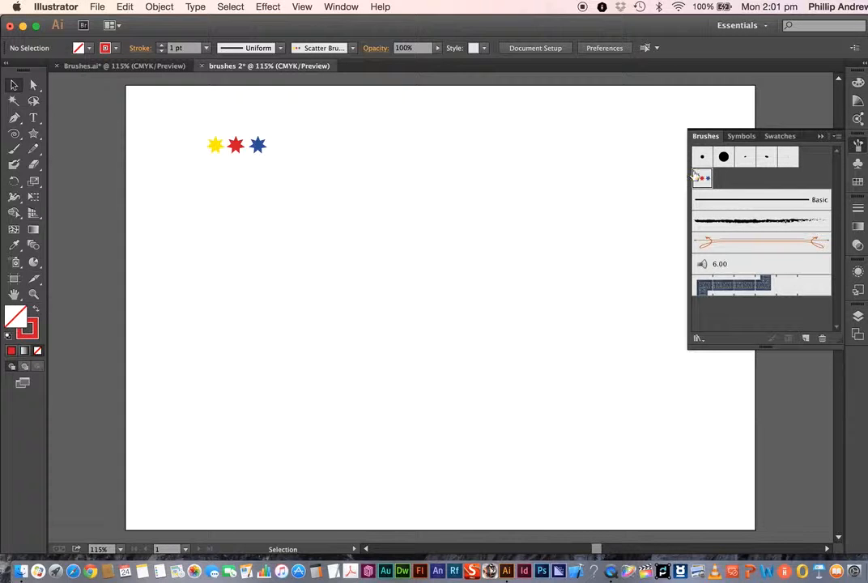
Create an art brush from the three stars, stretched to fit stroke length with colorization set to None.
drag(190, 137, 289, 178)
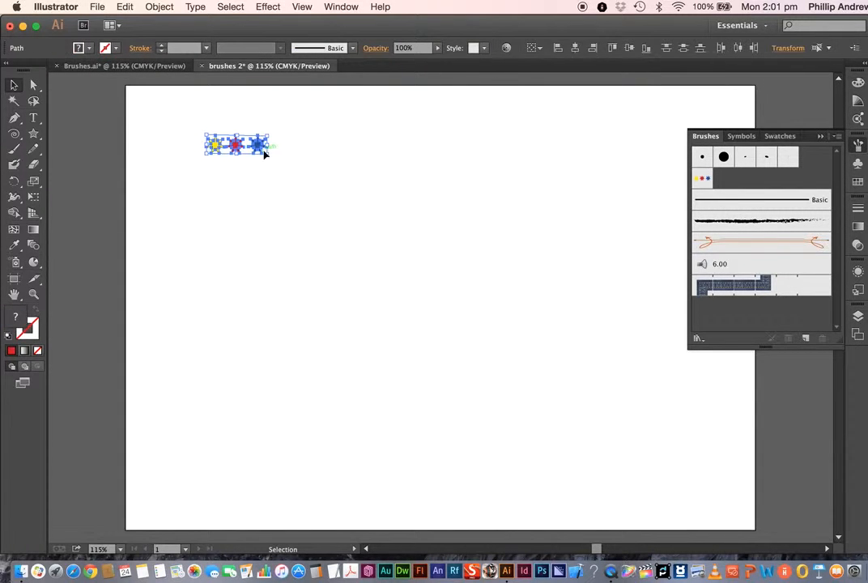
mouse_move(258, 146)
mouse_down()
mouse_move(608, 278)
mouse_move(746, 312)
mouse_up()
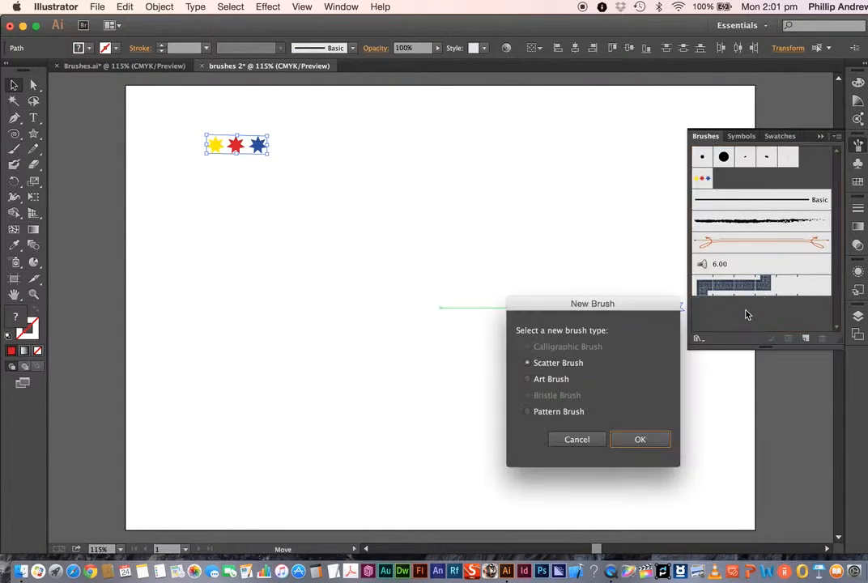
click(528, 380)
click(642, 439)
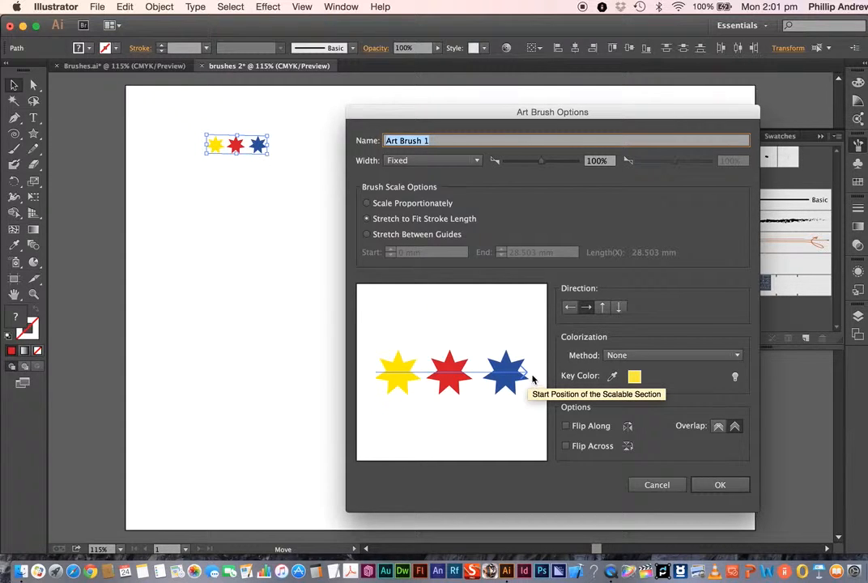
click(686, 362)
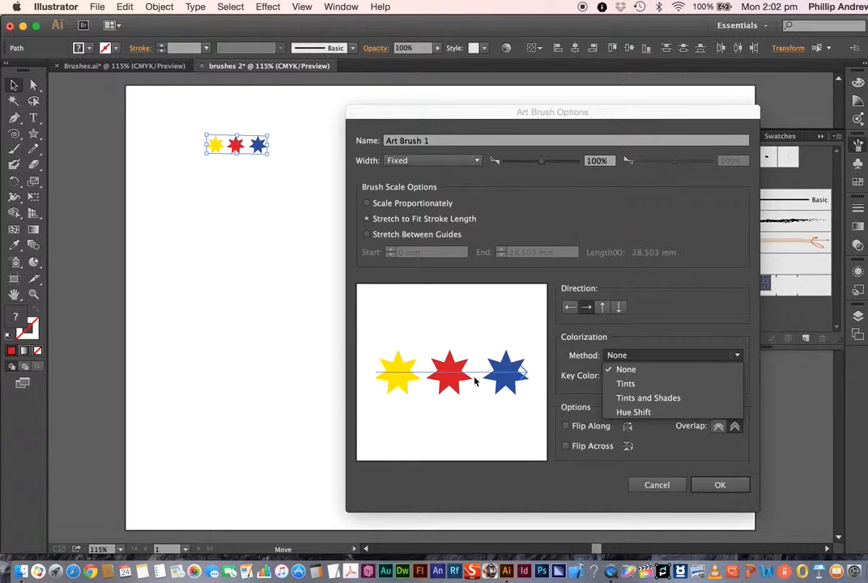
click(720, 484)
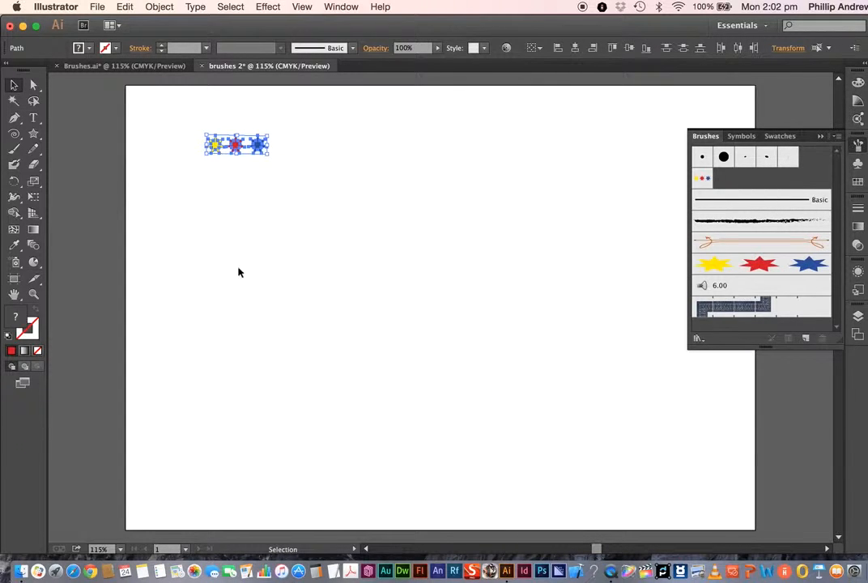
Paint several long curved strokes and a few short ones across the artboard with the three-star art brush.
click(14, 149)
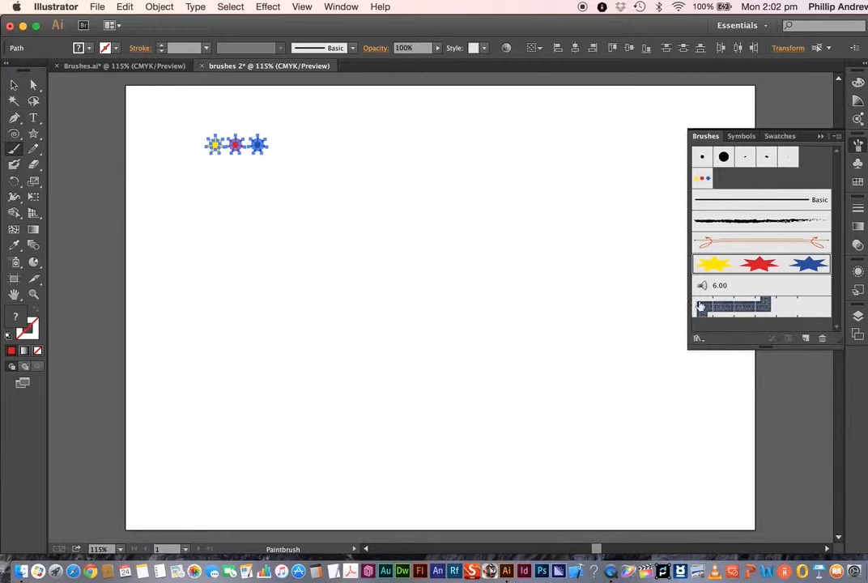
click(744, 259)
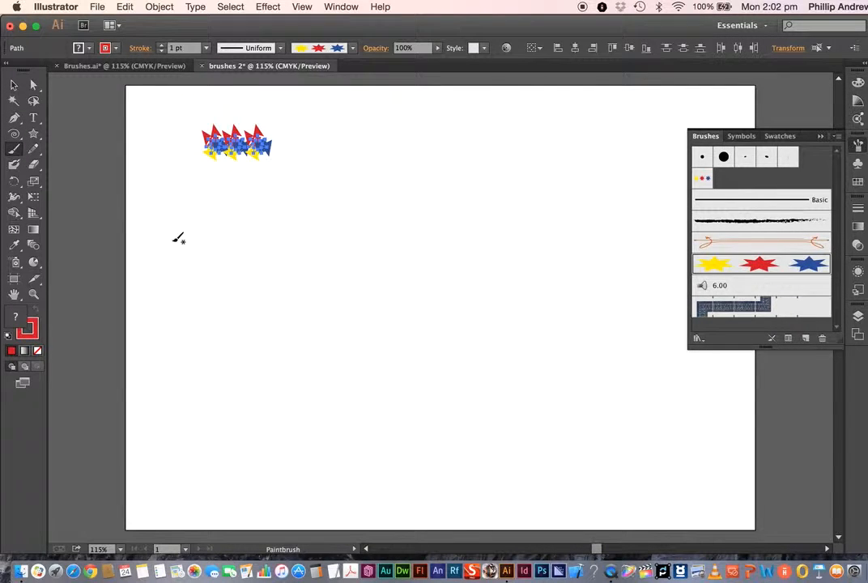
mouse_move(186, 256)
mouse_down()
mouse_move(243, 261)
mouse_move(320, 367)
mouse_move(455, 303)
mouse_move(490, 208)
mouse_move(617, 325)
mouse_up()
mouse_move(555, 166)
mouse_down()
mouse_move(380, 283)
mouse_move(441, 285)
mouse_up()
mouse_move(385, 334)
mouse_down()
mouse_move(605, 322)
mouse_move(612, 246)
mouse_up()
mouse_move(515, 415)
mouse_down()
mouse_move(560, 412)
mouse_move(572, 436)
mouse_move(656, 356)
mouse_up()
mouse_move(192, 388)
mouse_down()
mouse_move(283, 332)
mouse_move(401, 306)
mouse_up()
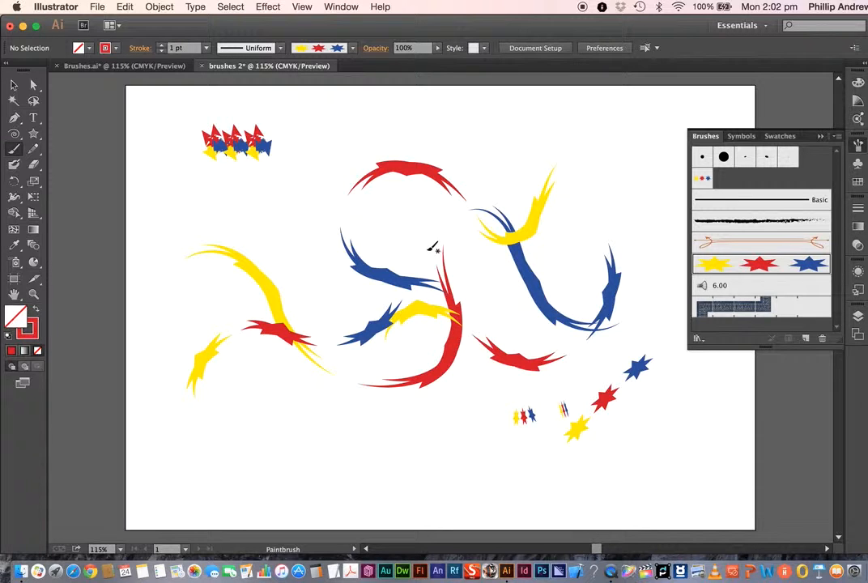
Delete all the painted art-brush strokes and the original row of three stars, leaving the artboard empty.
click(13, 84)
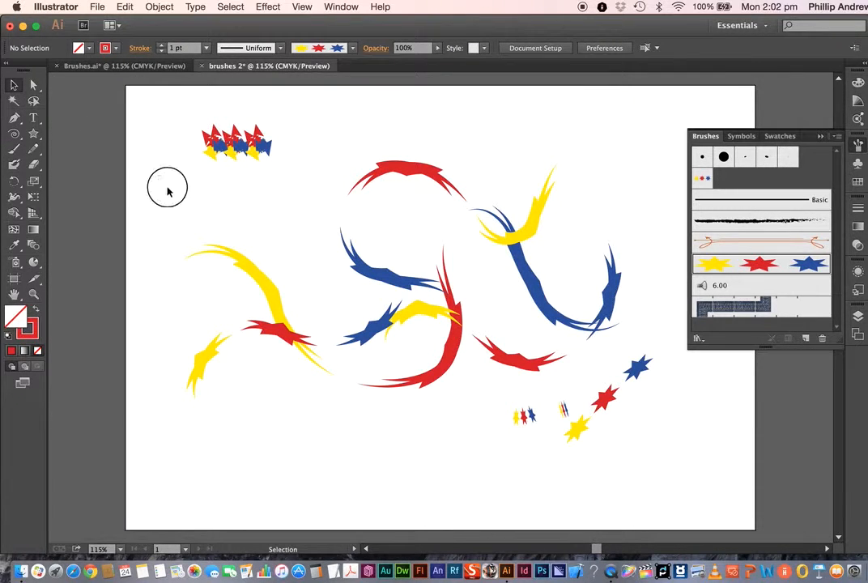
mouse_move(167, 189)
mouse_down()
mouse_move(633, 442)
mouse_move(688, 432)
mouse_up()
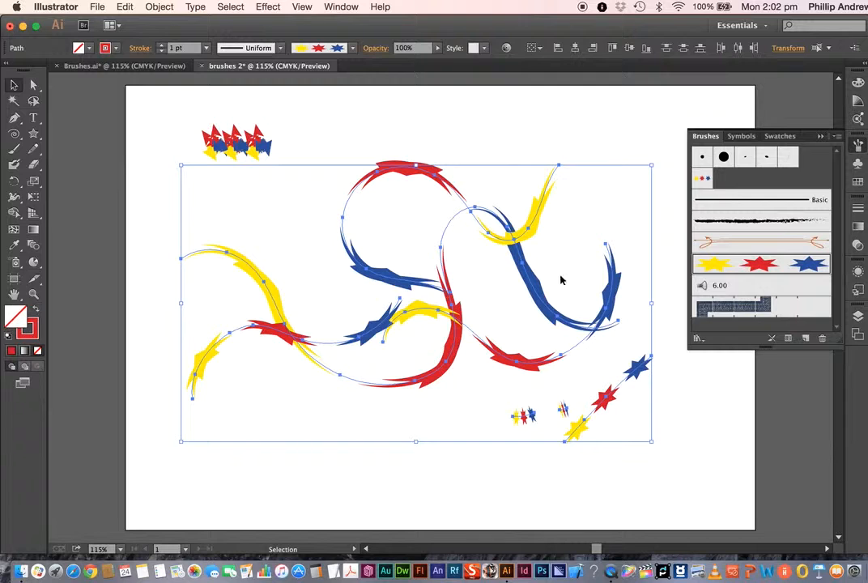
key(Delete)
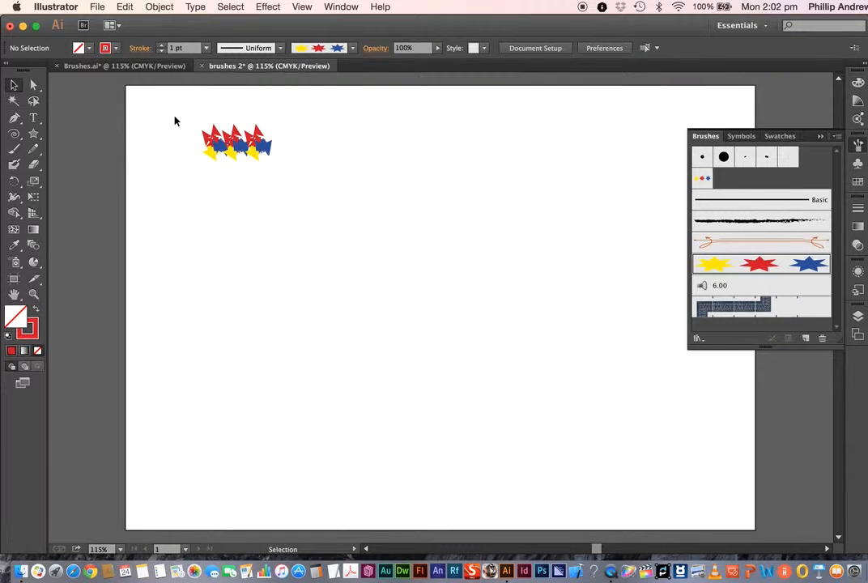
drag(174, 121, 329, 164)
key(Delete)
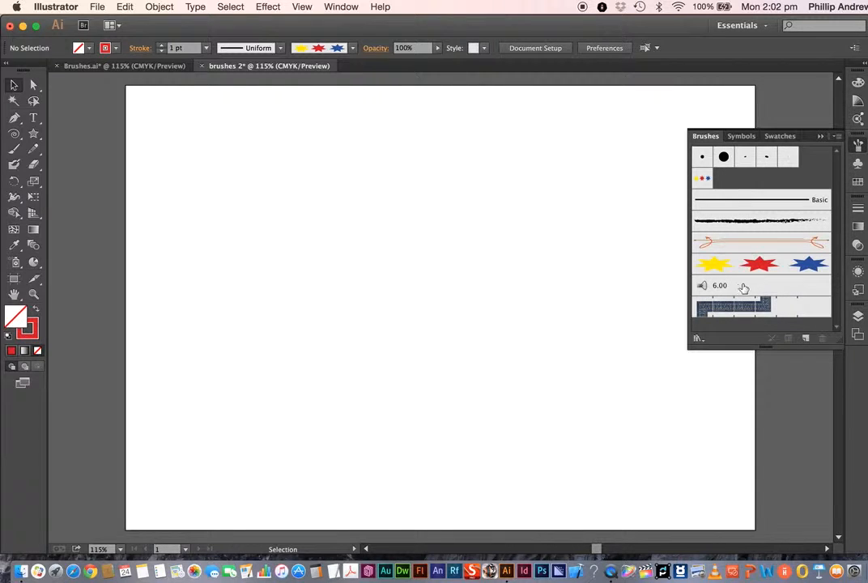
Duplicate the Mop bristle brush and configure the copy as "this brush" with Flat Fan shape, 6.86 mm size and 58% stiffness.
mouse_move(743, 287)
mouse_down()
mouse_move(795, 306)
mouse_move(805, 340)
mouse_up()
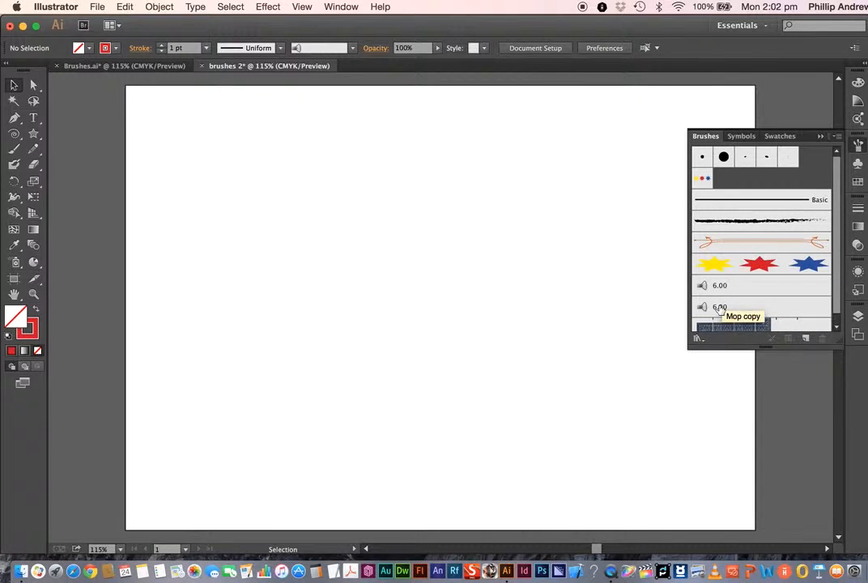
double_click(719, 309)
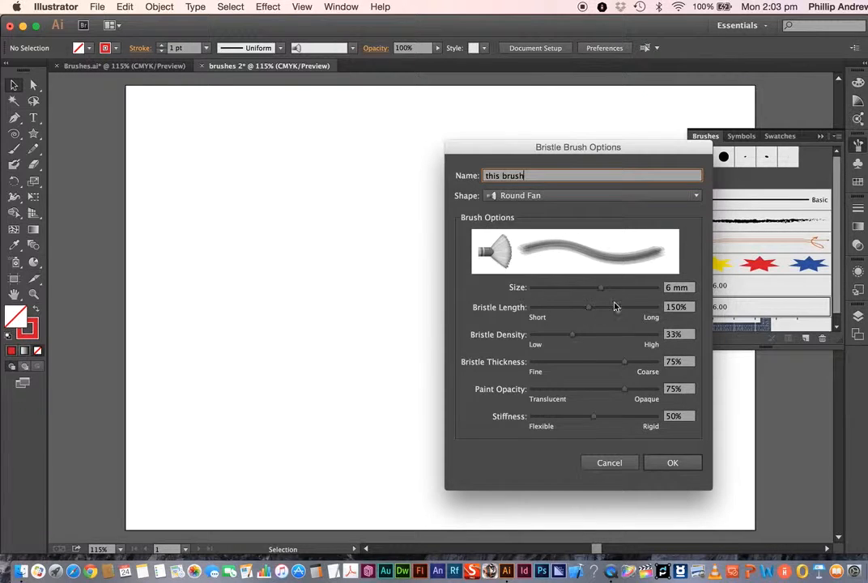
click(601, 199)
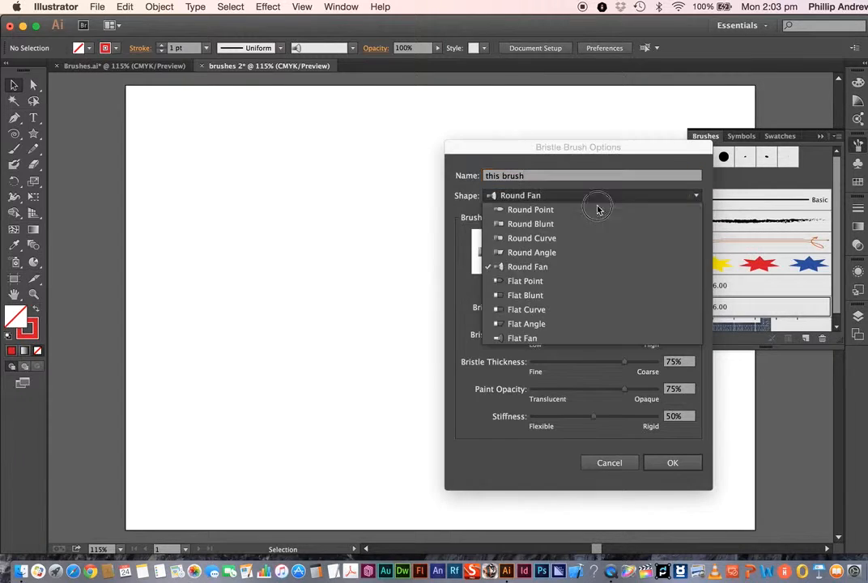
click(532, 339)
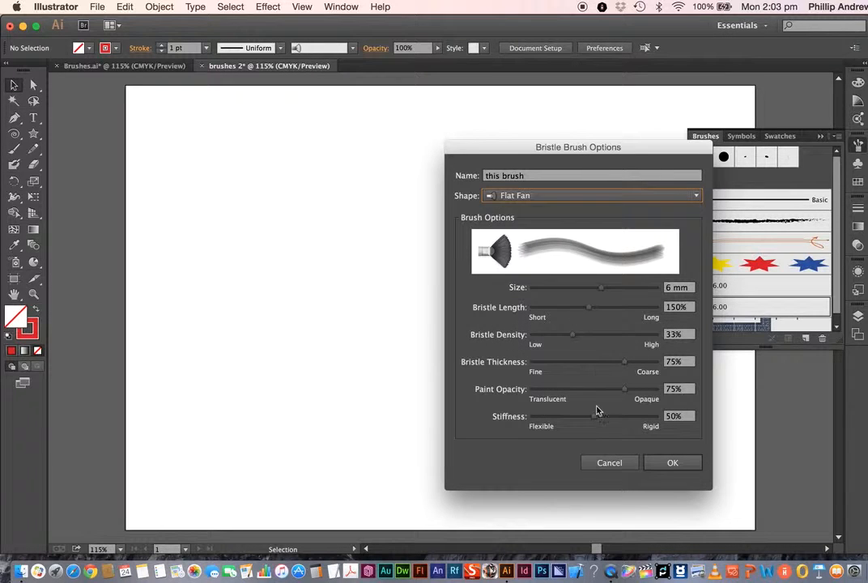
drag(594, 419, 604, 417)
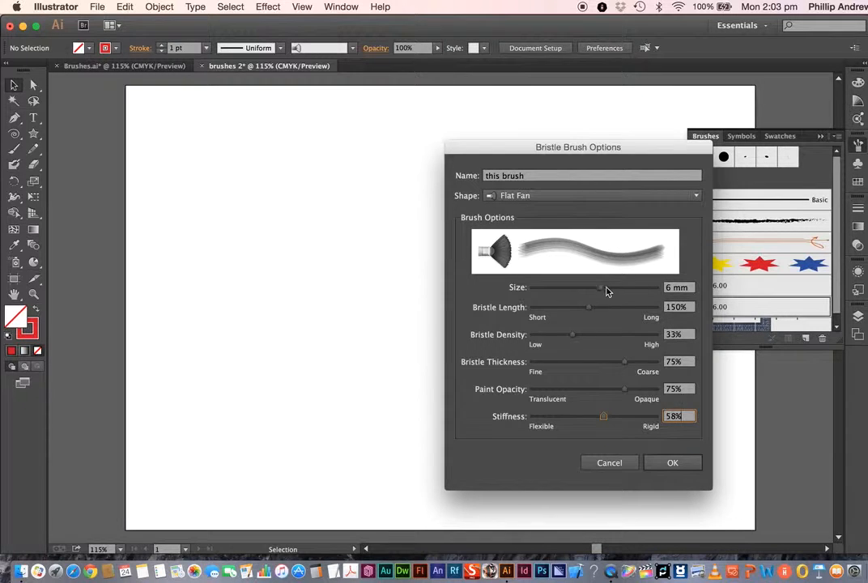
drag(607, 292, 613, 290)
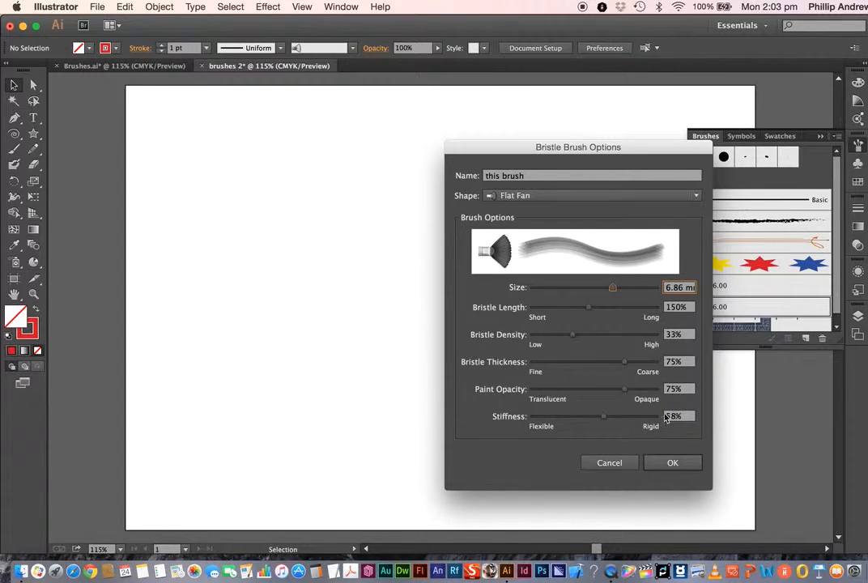
click(679, 463)
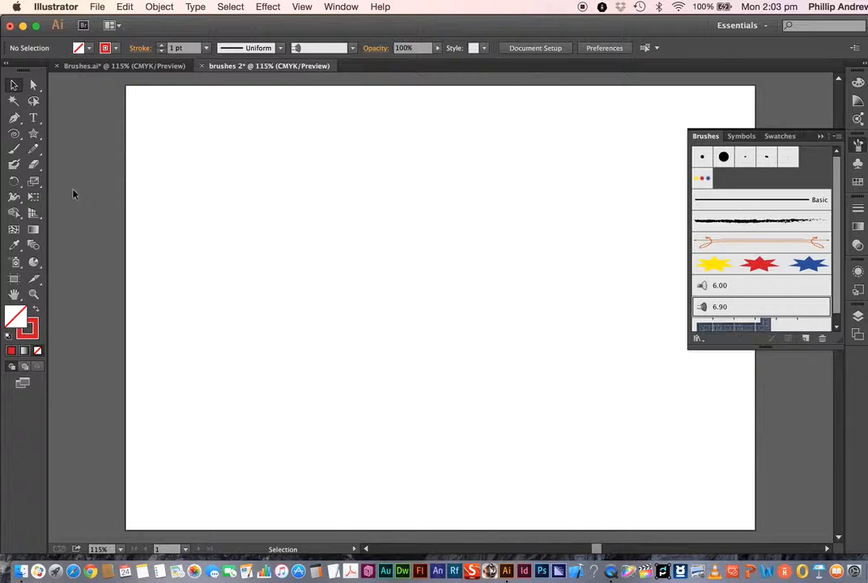
Paint overlapping red strokes in the upper-left part of the artboard with the new bristle brush.
click(14, 151)
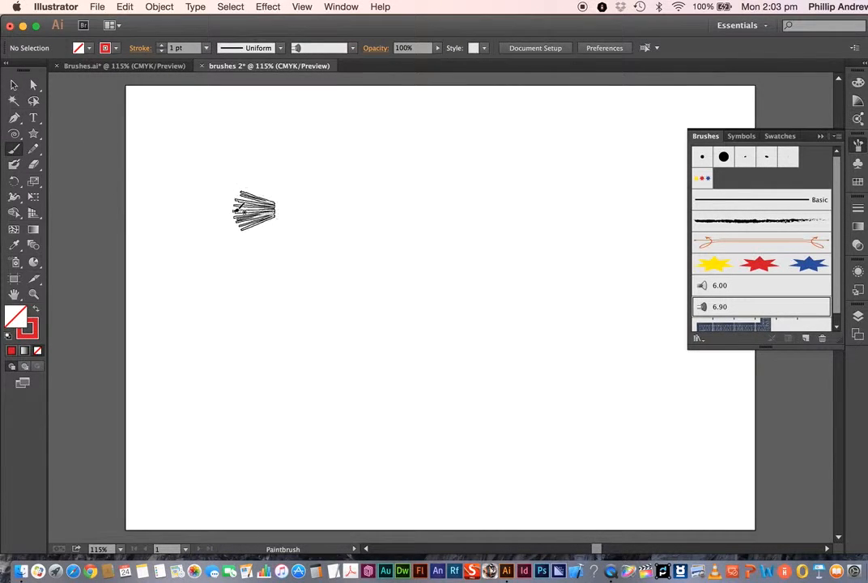
mouse_move(259, 227)
mouse_down()
mouse_move(271, 172)
mouse_move(221, 162)
mouse_move(231, 178)
mouse_move(213, 178)
mouse_up()
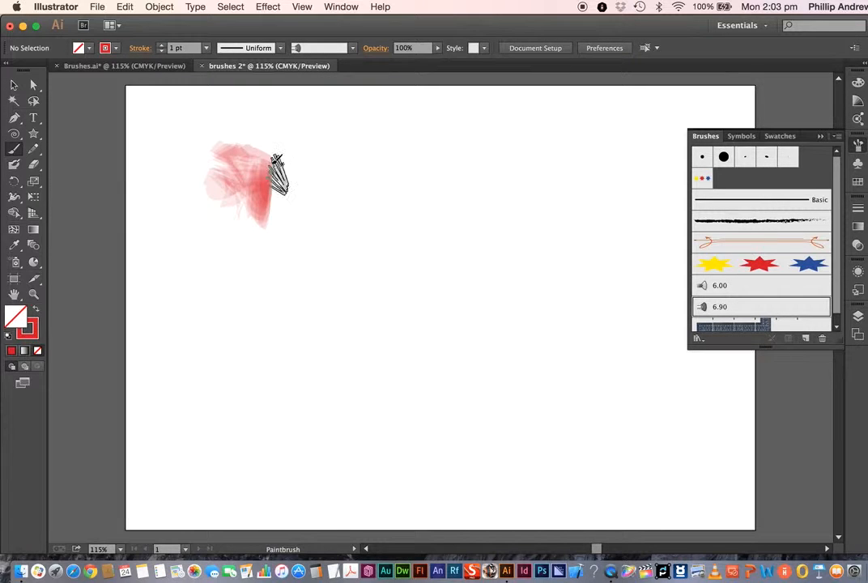
mouse_move(274, 156)
mouse_down()
mouse_move(310, 162)
mouse_move(305, 181)
mouse_move(272, 199)
mouse_move(300, 198)
mouse_move(275, 177)
mouse_move(289, 149)
mouse_up()
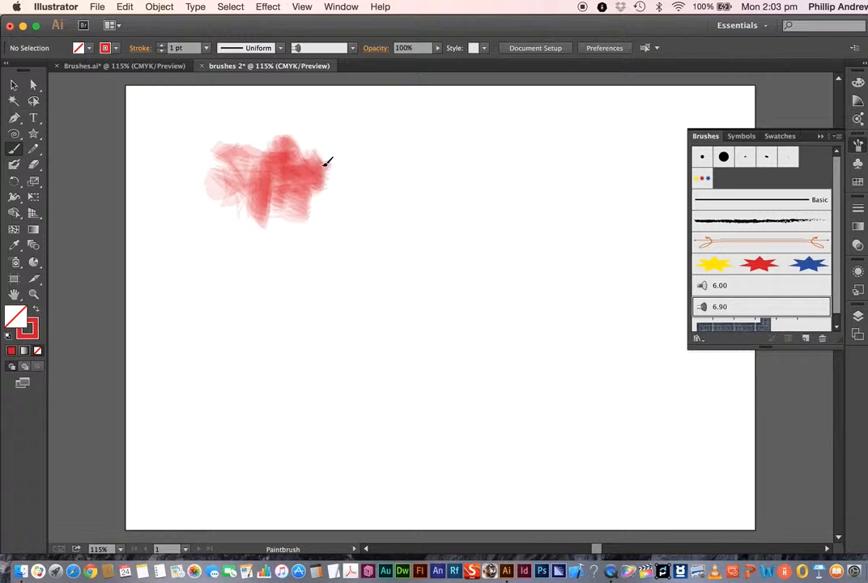
Extend the red patch with overlapping yellow and blue bristle strokes, and paint darker yellow over the blue.
click(34, 337)
click(716, 102)
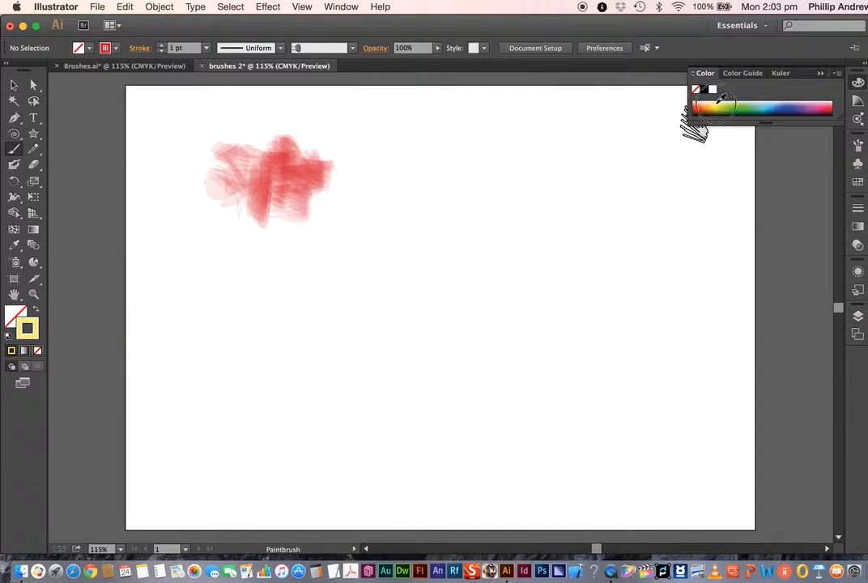
mouse_move(275, 180)
mouse_down()
mouse_move(302, 183)
mouse_move(323, 168)
mouse_move(308, 193)
mouse_move(332, 187)
mouse_move(316, 152)
mouse_up()
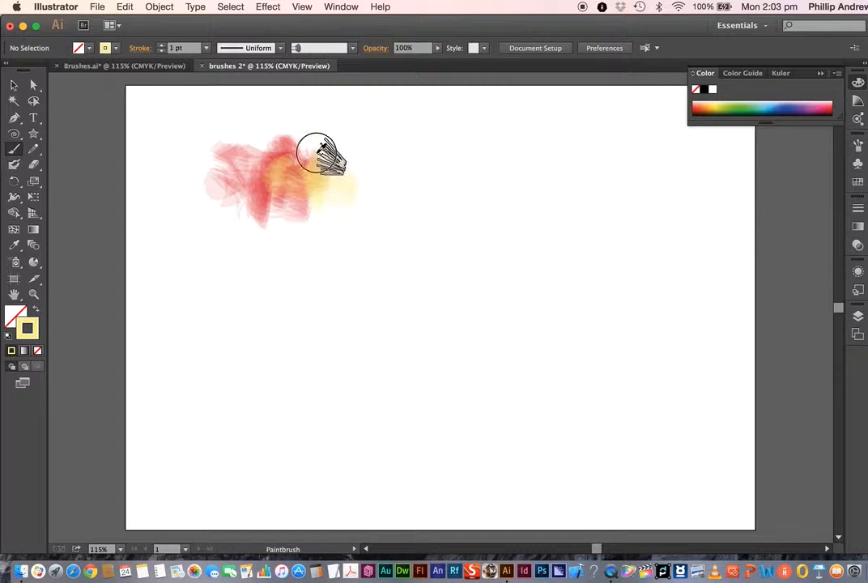
click(787, 102)
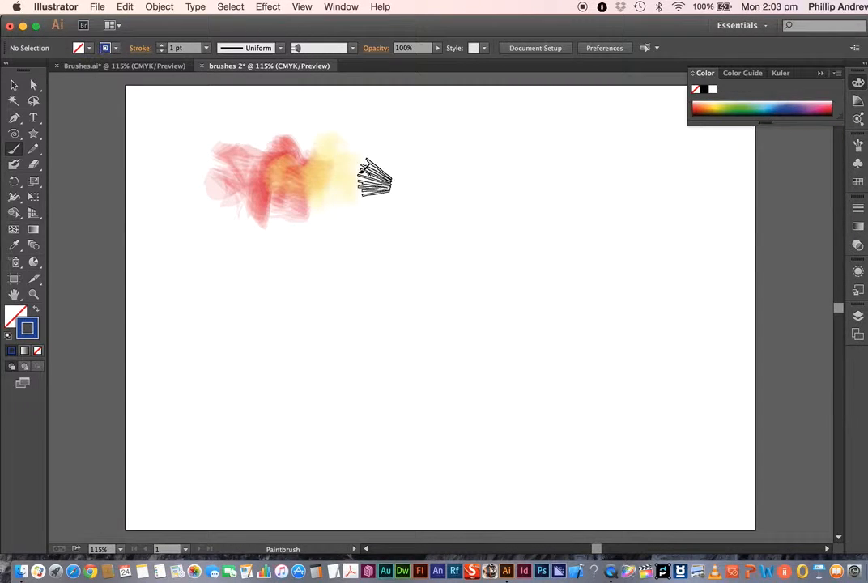
mouse_move(374, 176)
mouse_down()
mouse_move(328, 180)
mouse_move(365, 180)
mouse_move(362, 149)
mouse_move(390, 170)
mouse_move(418, 173)
mouse_move(413, 193)
mouse_move(428, 172)
mouse_move(460, 186)
mouse_move(437, 179)
mouse_move(453, 183)
mouse_move(407, 194)
mouse_move(428, 172)
mouse_move(447, 168)
mouse_move(490, 178)
mouse_move(468, 183)
mouse_up()
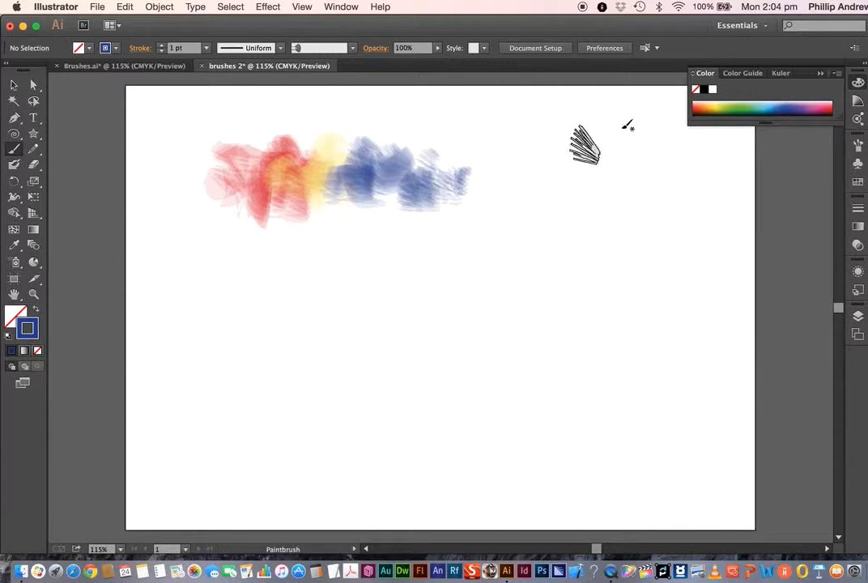
click(718, 110)
drag(397, 180, 443, 197)
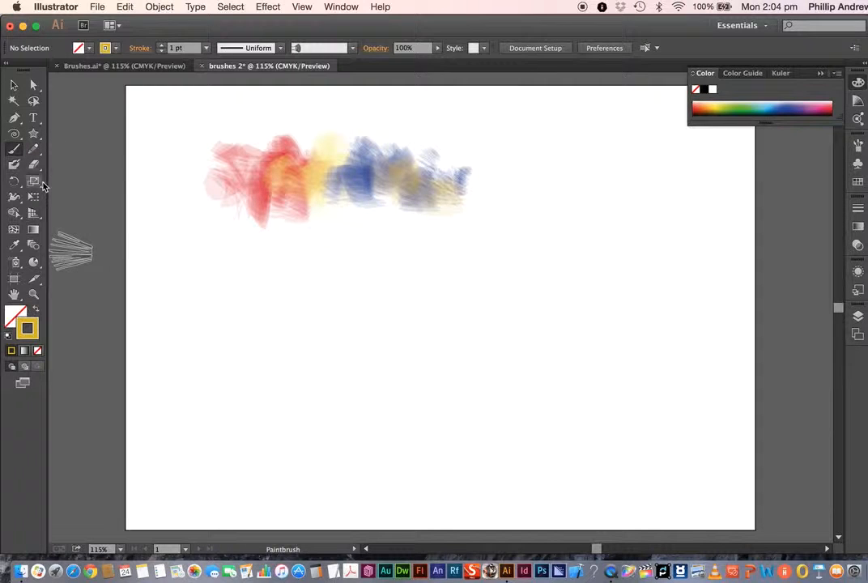
Draw a large seven-pointed star below the painted strip and move it slightly to the right.
click(34, 136)
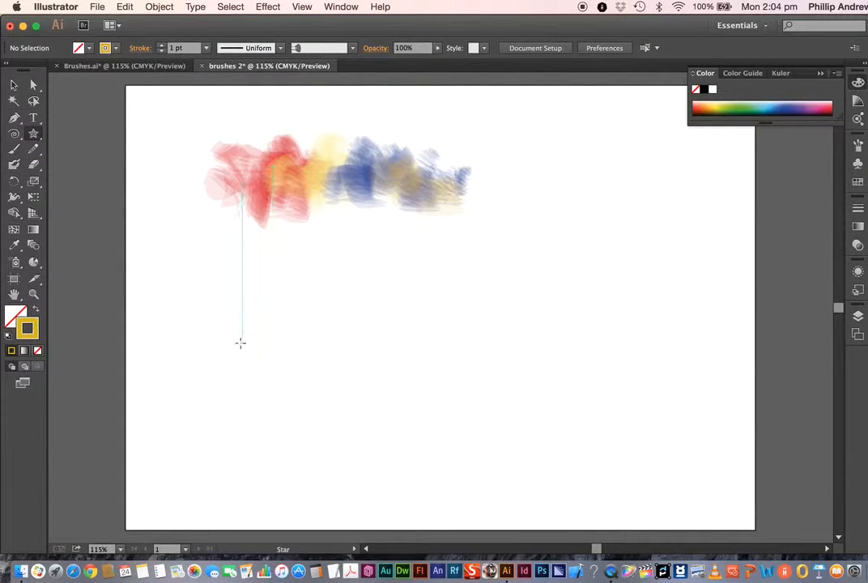
drag(241, 342, 314, 400)
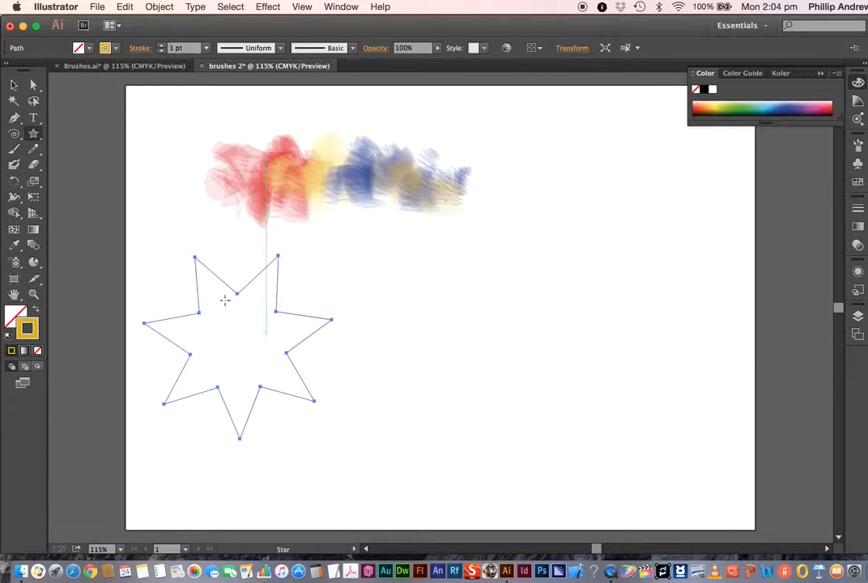
click(14, 85)
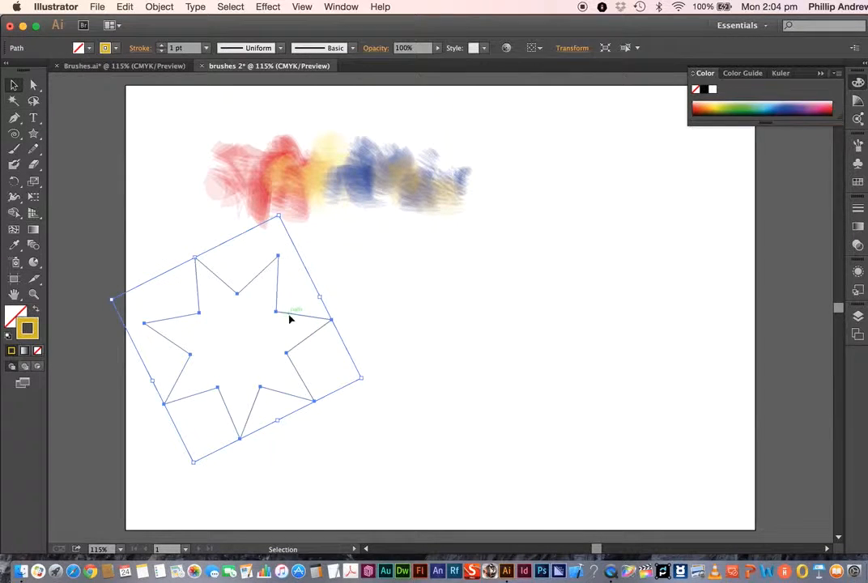
drag(290, 319, 348, 325)
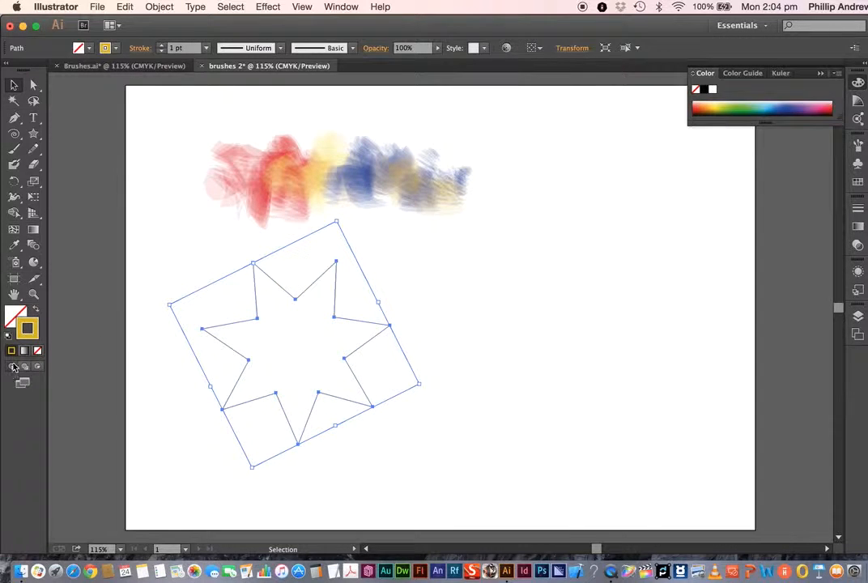
Paint a long wavy yellow bristle stroke across the star and two short ones over its lower and upper-left parts.
click(14, 149)
mouse_move(208, 371)
mouse_down()
mouse_move(219, 353)
mouse_move(304, 333)
mouse_move(384, 285)
mouse_up()
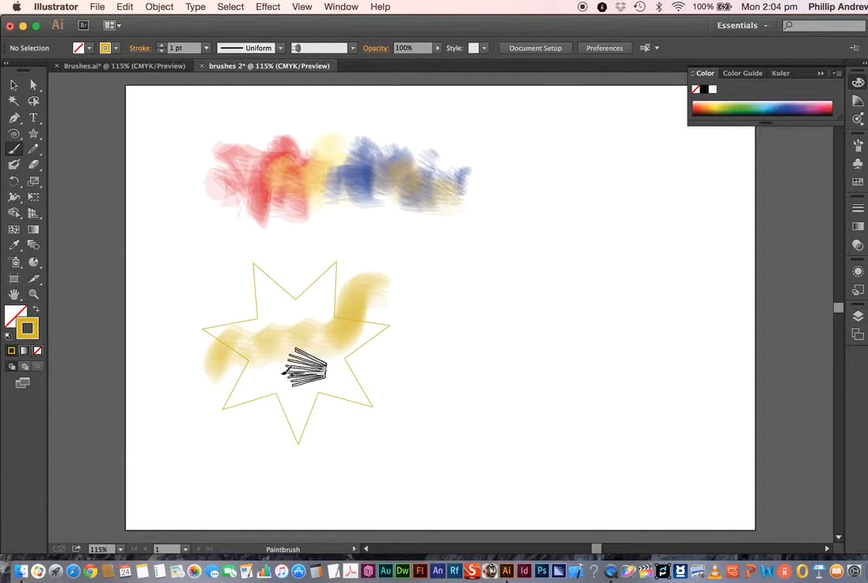
drag(301, 396, 279, 401)
drag(235, 298, 276, 305)
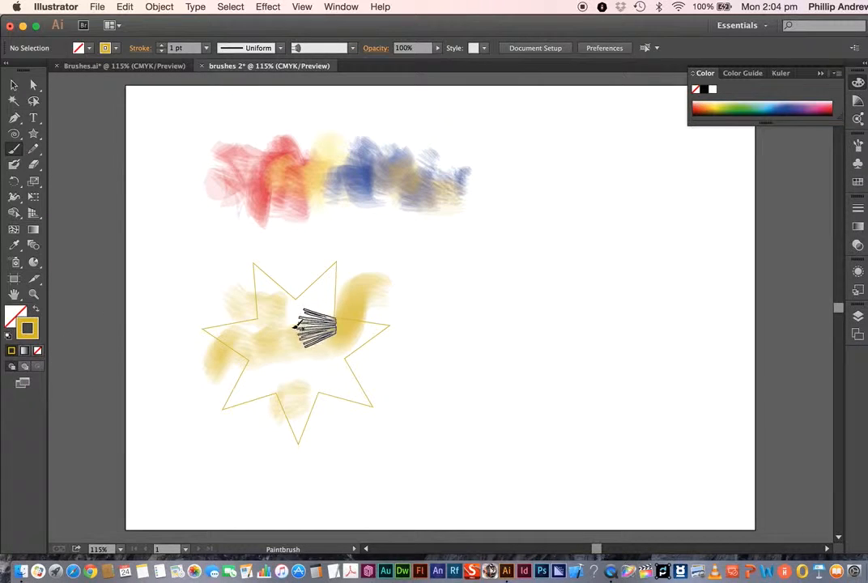
Fill the seven-pointed star with white, keeping its yellow outline.
click(13, 84)
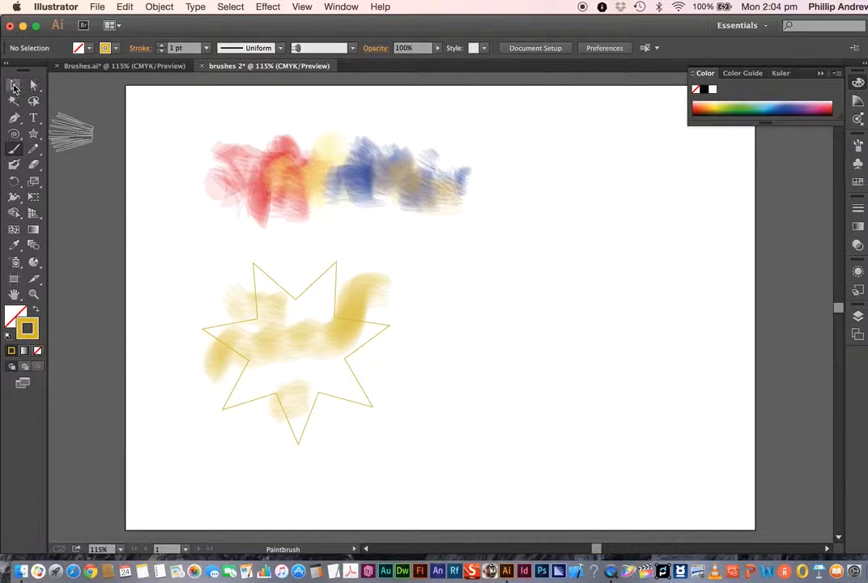
click(316, 285)
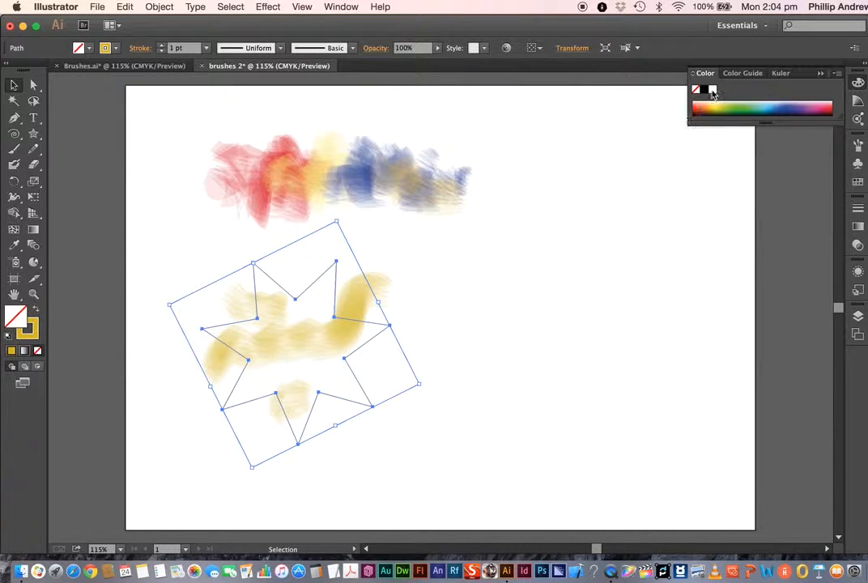
click(713, 90)
click(193, 246)
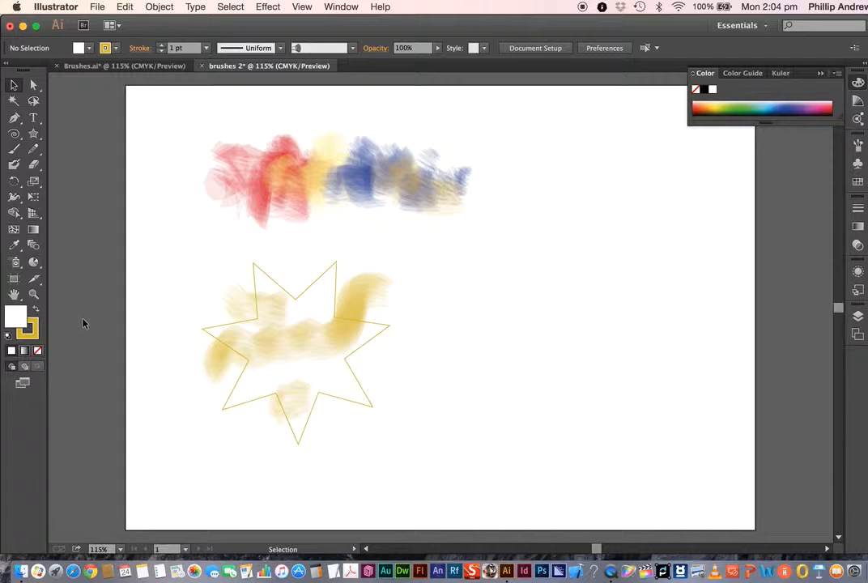
Bring the white-filled star in front of the yellow bristle strokes.
click(299, 297)
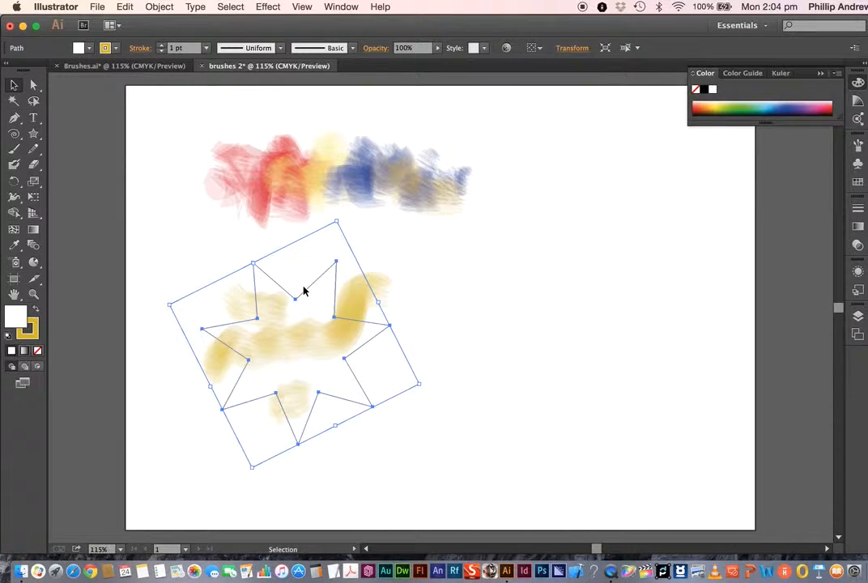
key(a)
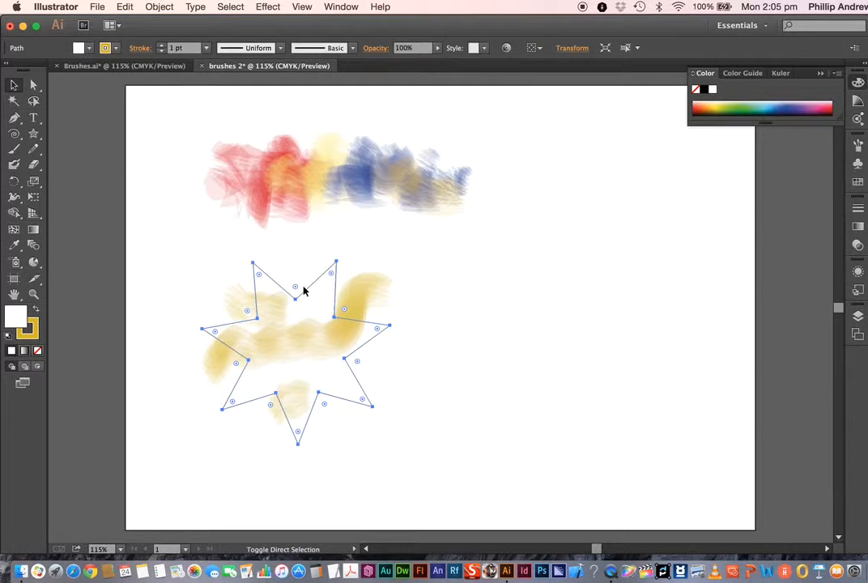
key(v)
click(485, 314)
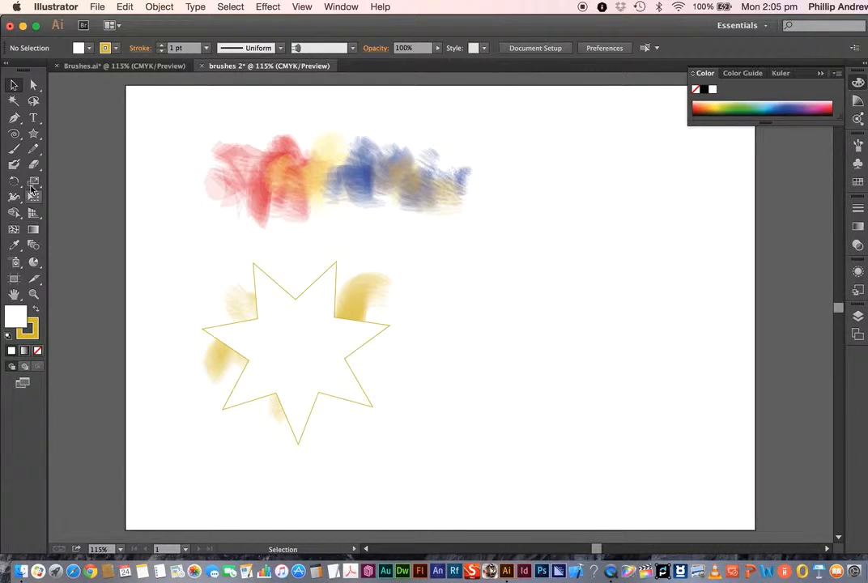
Paint three yellow bristle strokes over the white star: a long diagonal one across it and two shorter ones over its lower points.
click(14, 149)
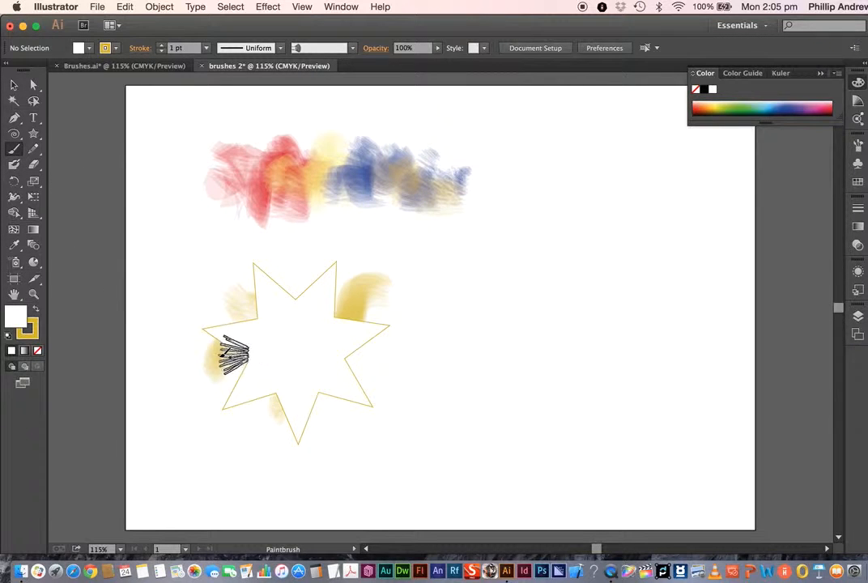
mouse_move(223, 355)
mouse_down()
mouse_move(238, 337)
mouse_move(351, 288)
mouse_up()
mouse_move(329, 395)
mouse_down()
mouse_move(378, 379)
mouse_move(397, 359)
mouse_up()
drag(255, 407, 284, 378)
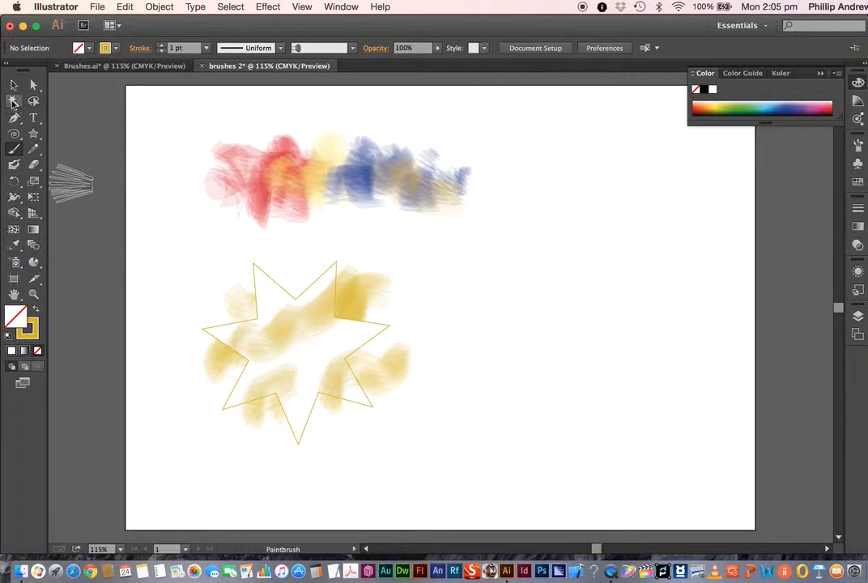
Duplicate the white-filled star twice, placing one copy in the artboard's upper-right area and the other directly below it.
click(13, 85)
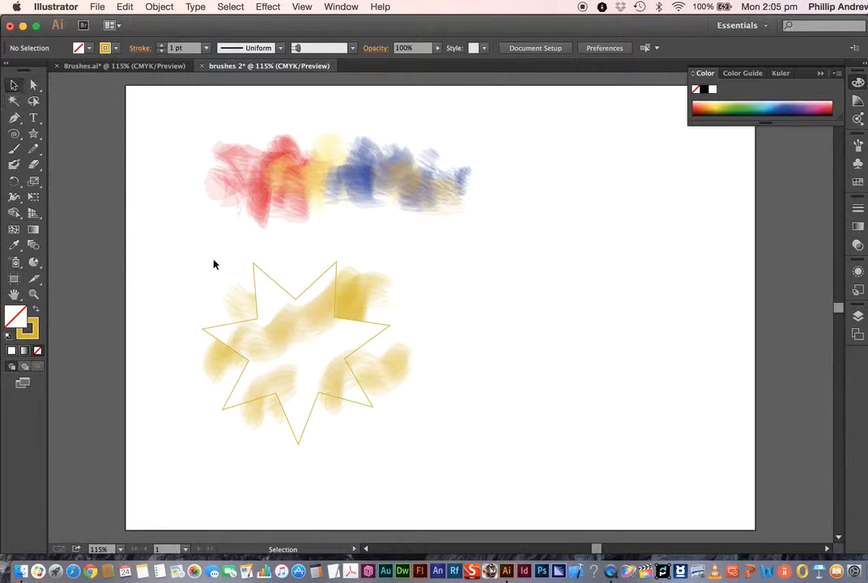
click(273, 281)
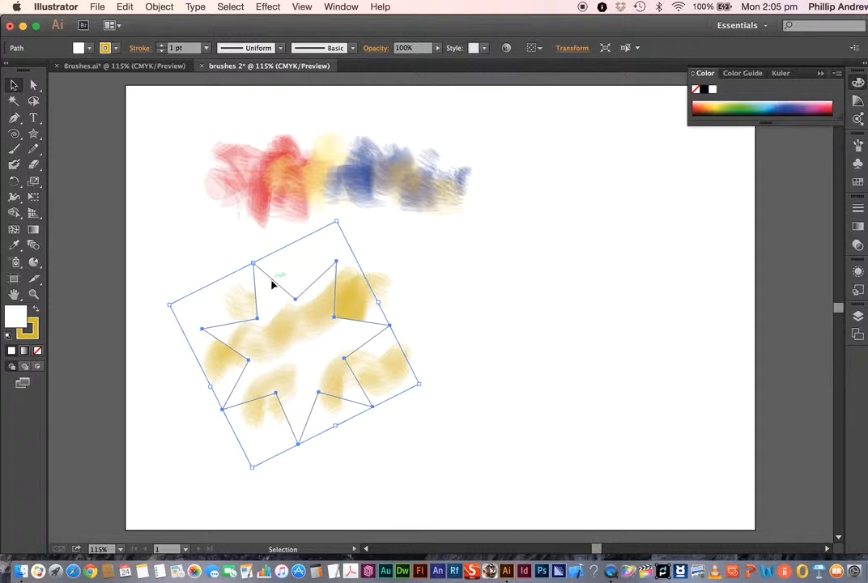
drag(273, 281, 586, 356)
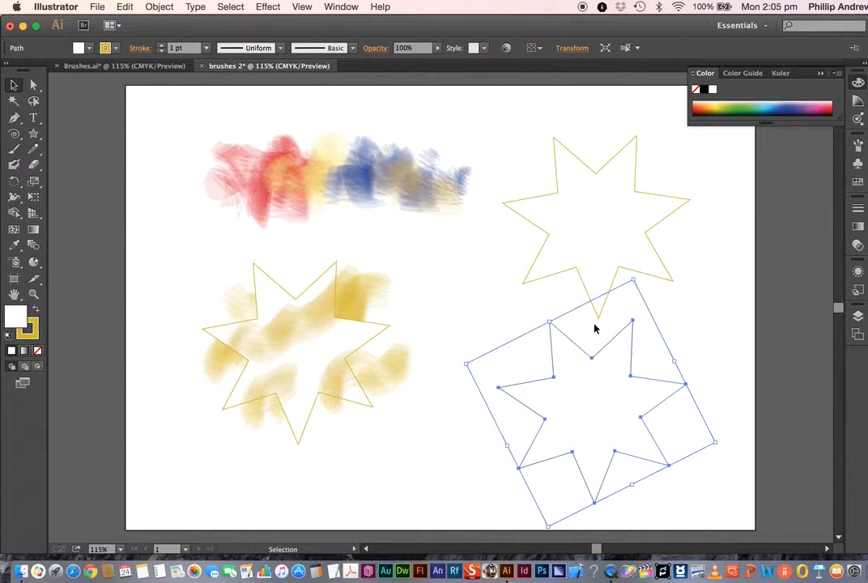
Paint wide yellow bristle strokes around the upper-right star in Draw Behind mode.
click(599, 170)
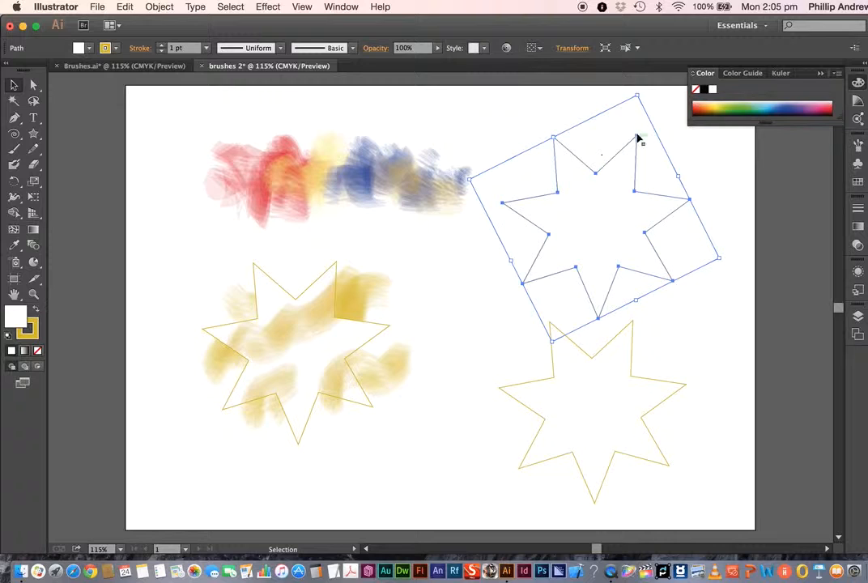
click(13, 154)
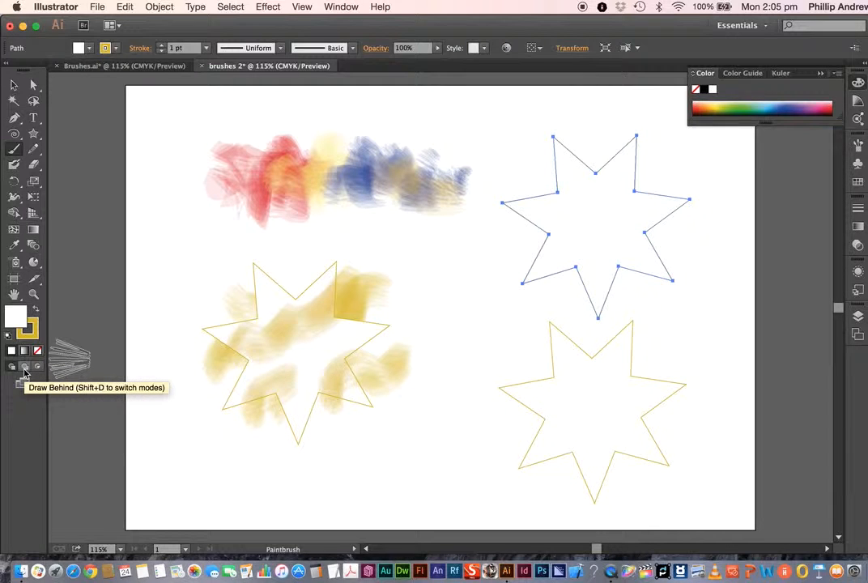
click(27, 370)
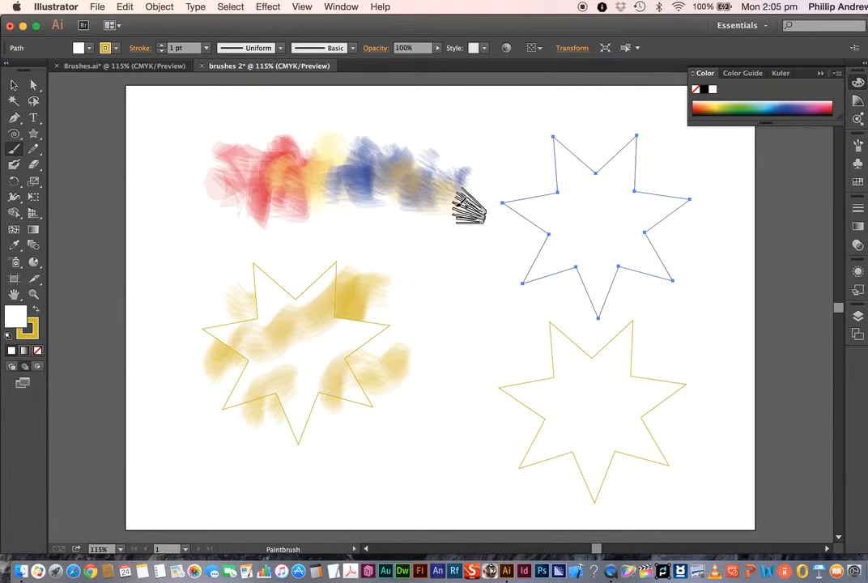
mouse_move(498, 255)
mouse_down()
mouse_move(527, 208)
mouse_move(563, 172)
mouse_move(612, 146)
mouse_move(681, 153)
mouse_move(669, 223)
mouse_move(607, 230)
mouse_move(574, 274)
mouse_move(523, 258)
mouse_move(599, 232)
mouse_move(596, 170)
mouse_move(613, 144)
mouse_move(675, 145)
mouse_up()
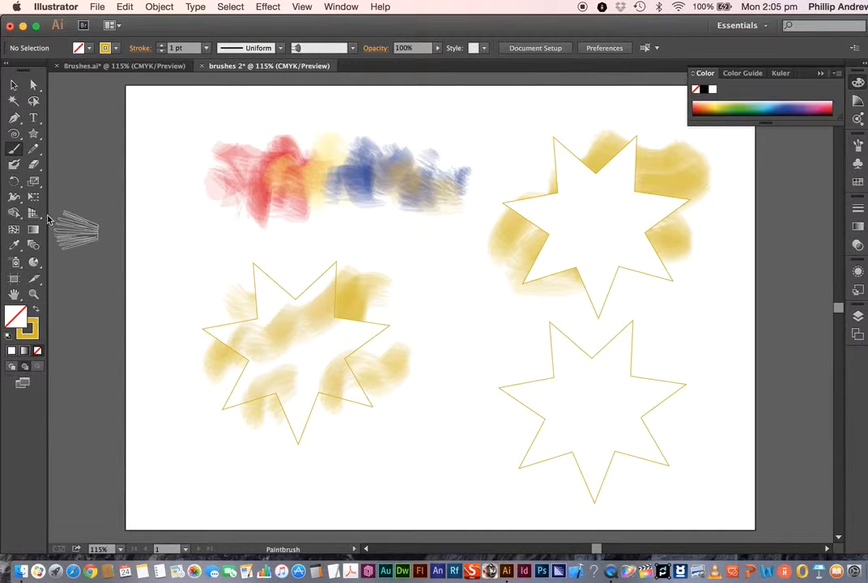
Turn on Draw Inside mode for the lower-right star.
click(14, 84)
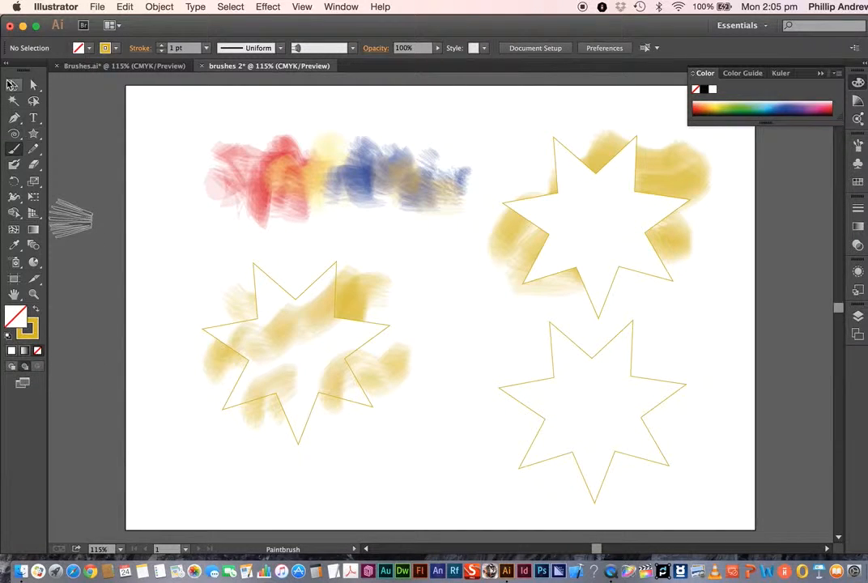
click(602, 349)
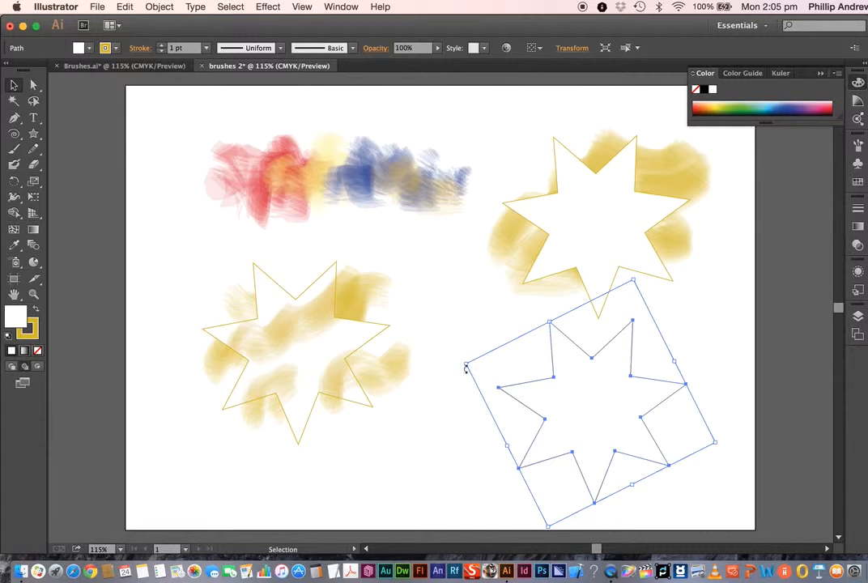
click(37, 368)
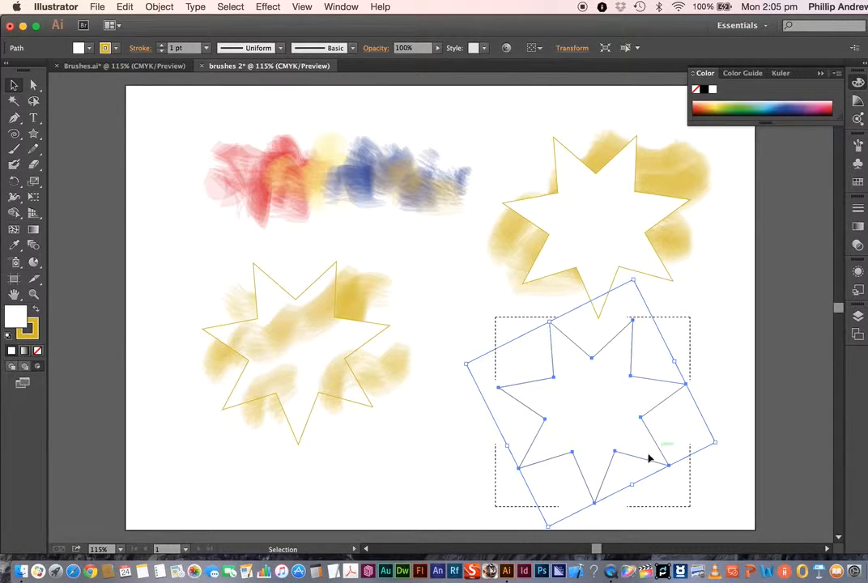
Set the stroke colour to blue and paint dense bristle strokes inside the lower-right star.
click(14, 149)
click(767, 111)
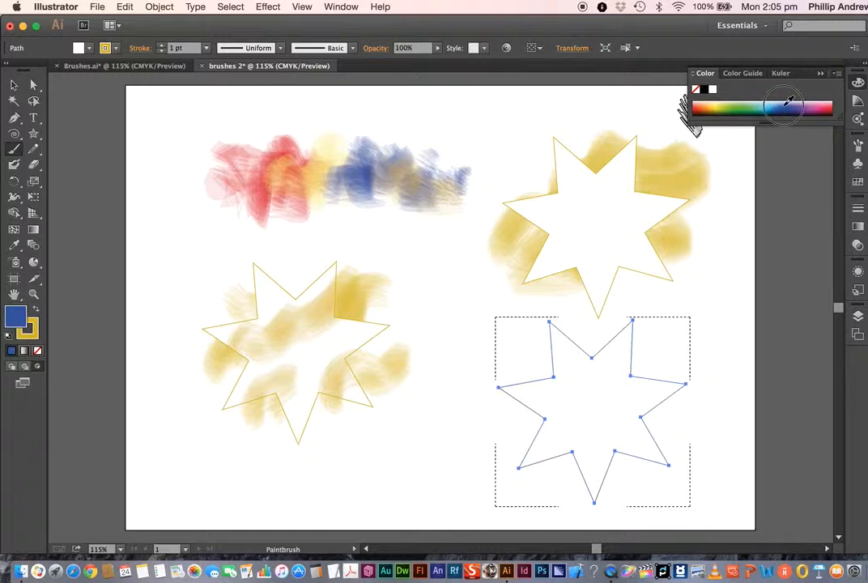
key(cmd+z)
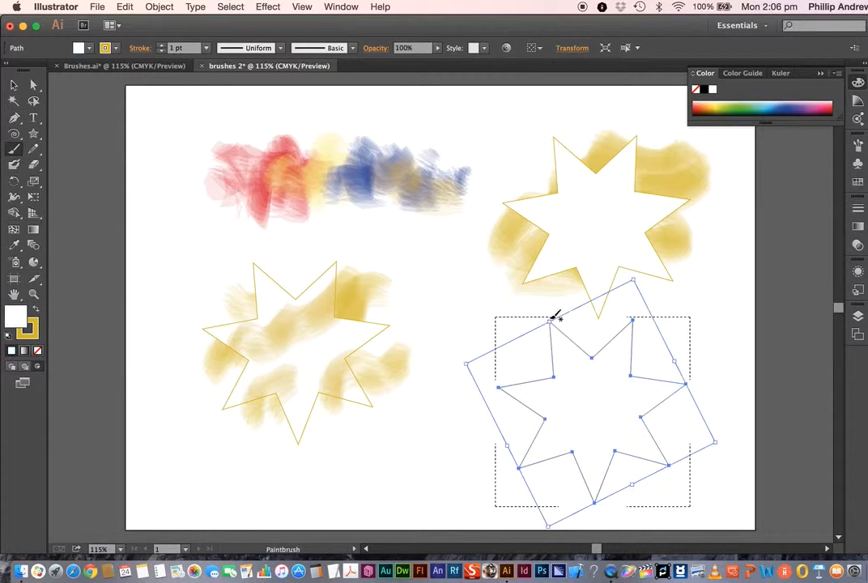
click(30, 332)
click(787, 105)
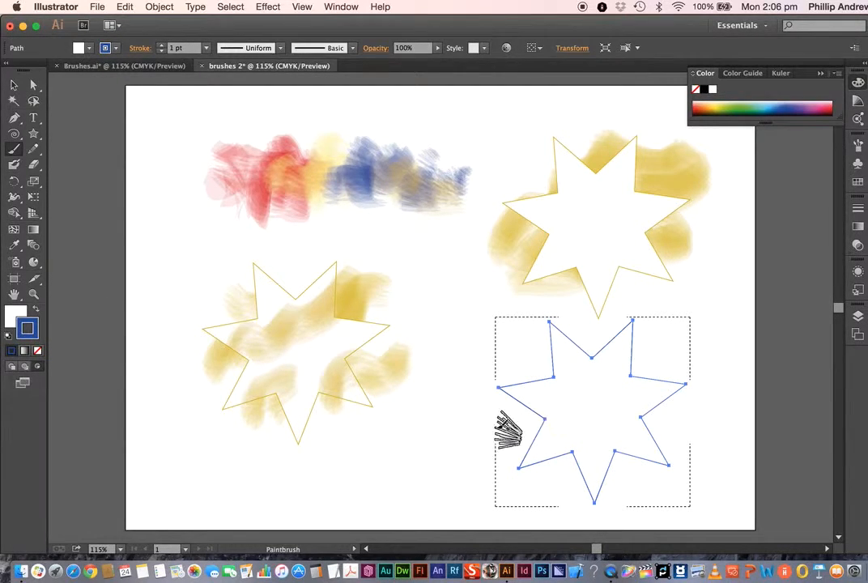
mouse_move(499, 425)
mouse_down()
mouse_move(571, 344)
mouse_move(570, 372)
mouse_move(573, 326)
mouse_move(502, 328)
mouse_move(633, 320)
mouse_move(674, 338)
mouse_move(663, 391)
mouse_move(687, 425)
mouse_move(657, 443)
mouse_move(636, 436)
mouse_move(589, 477)
mouse_move(527, 479)
mouse_move(570, 418)
mouse_move(616, 395)
mouse_move(699, 302)
mouse_up()
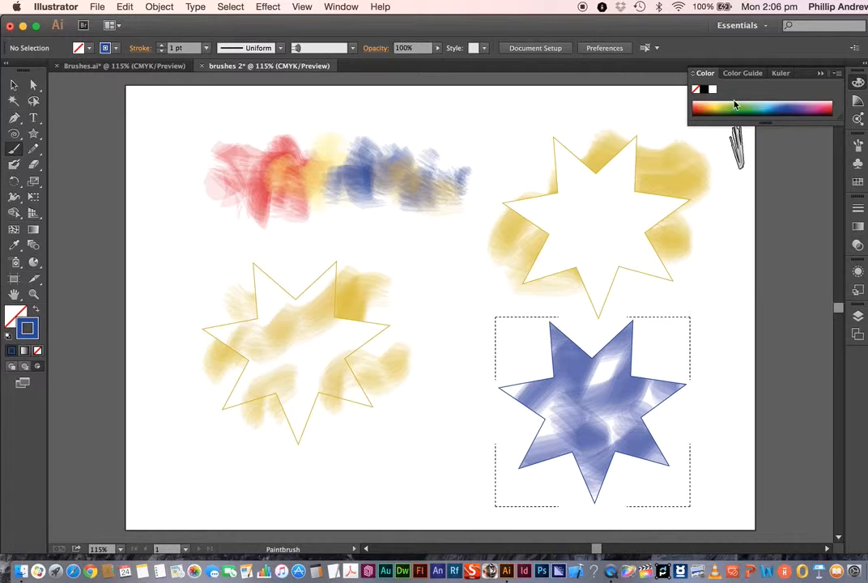
Change the stroke colour to pale yellow and paint over the blue in the middle of the lower-right star.
click(715, 108)
mouse_move(616, 359)
mouse_down()
mouse_move(595, 374)
mouse_move(598, 353)
mouse_move(616, 409)
mouse_move(523, 415)
mouse_move(535, 409)
mouse_up()
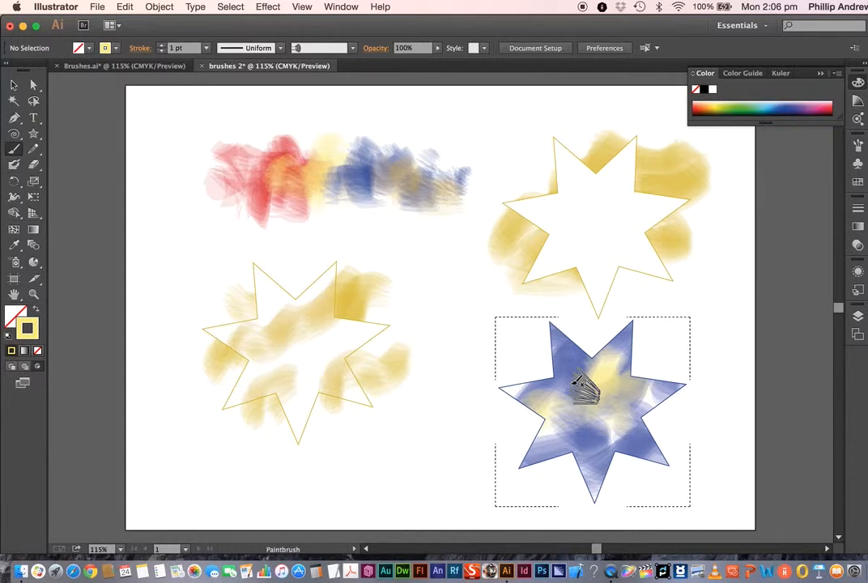